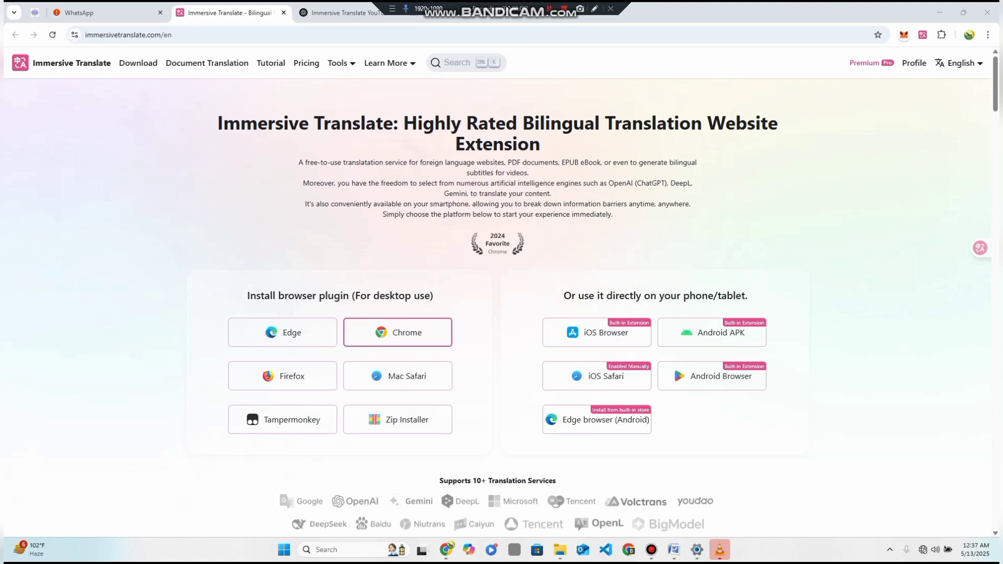
{"action": "scroll", "coordinate": [498, 313], "scroll_direction": "down", "scroll_amount": 5}
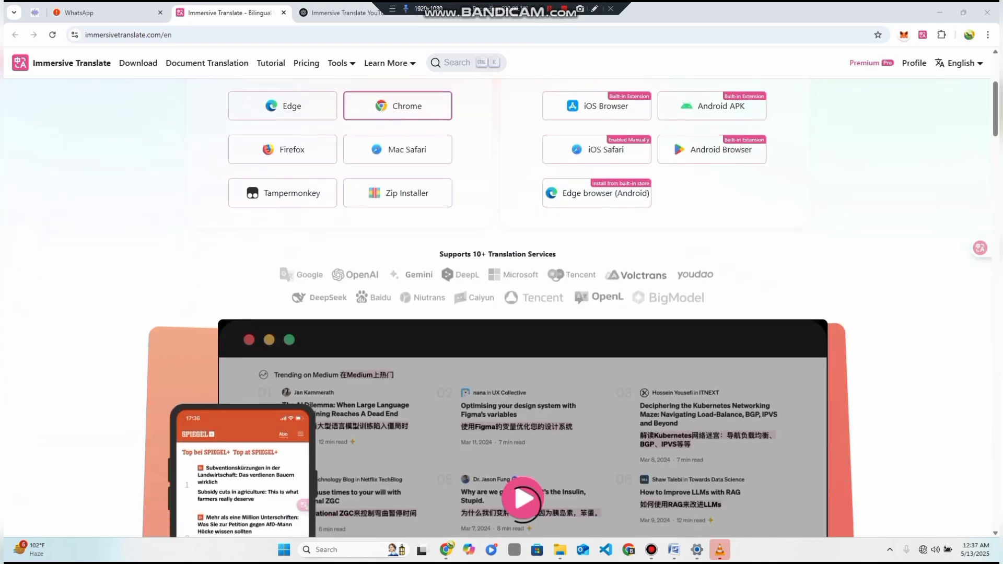
{"action": "scroll", "coordinate": [502, 314], "scroll_direction": "up", "scroll_amount": 3}
- Zoom in and highlight the Translate PDF, PDF PRO and Translate EPUB feature descriptions
{"action": "key", "text": "ctrl+plus"}
{"action": "key", "text": "ctrl+plus"}
{"action": "key", "text": "ctrl+plus"}
{"action": "key", "text": "ctrl+plus"}
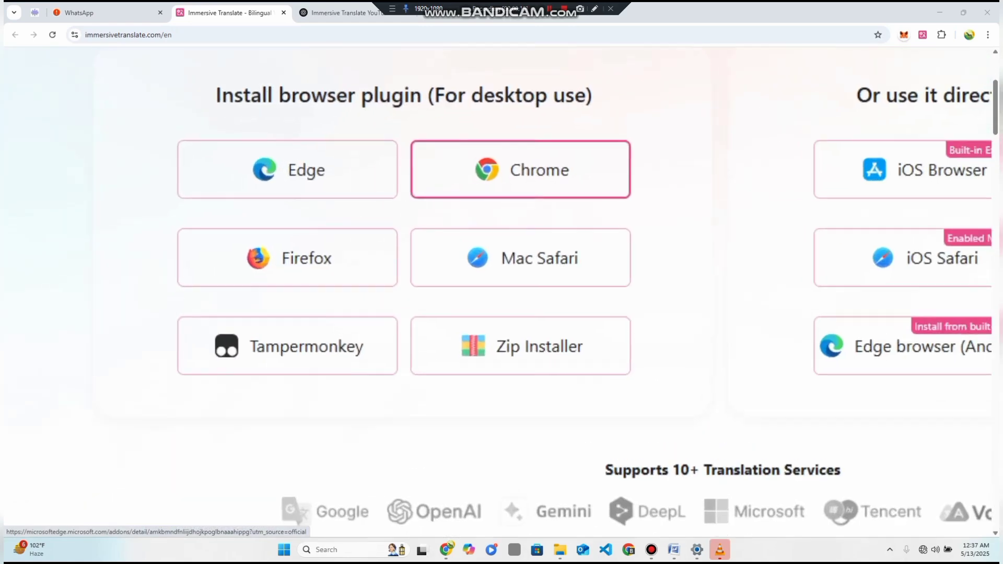
{"action": "scroll", "coordinate": [502, 282], "scroll_direction": "right", "scroll_amount": 5}
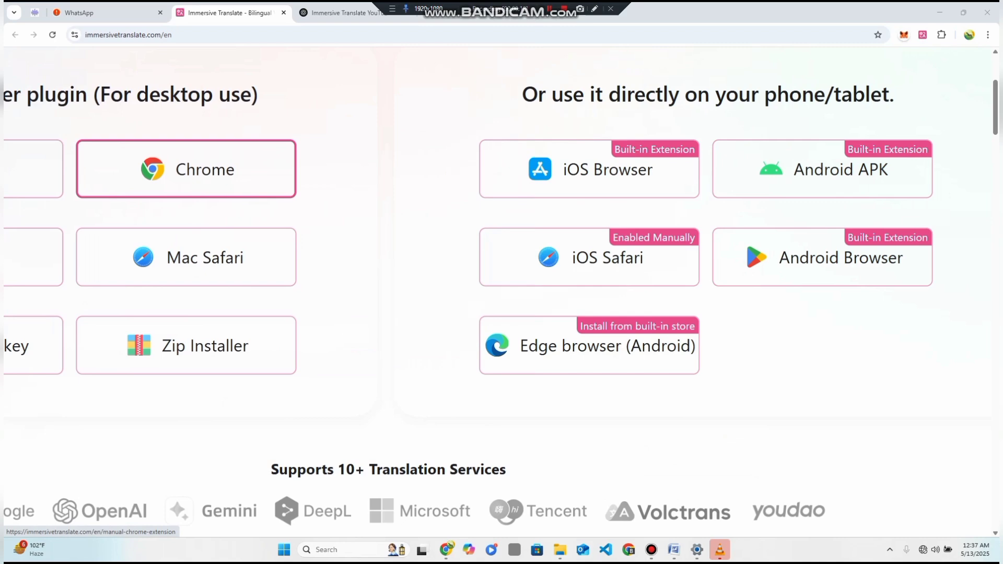
{"action": "scroll", "coordinate": [849, 218], "scroll_direction": "up", "scroll_amount": 3}
{"action": "scroll", "coordinate": [501, 282], "scroll_direction": "down", "scroll_amount": 2}
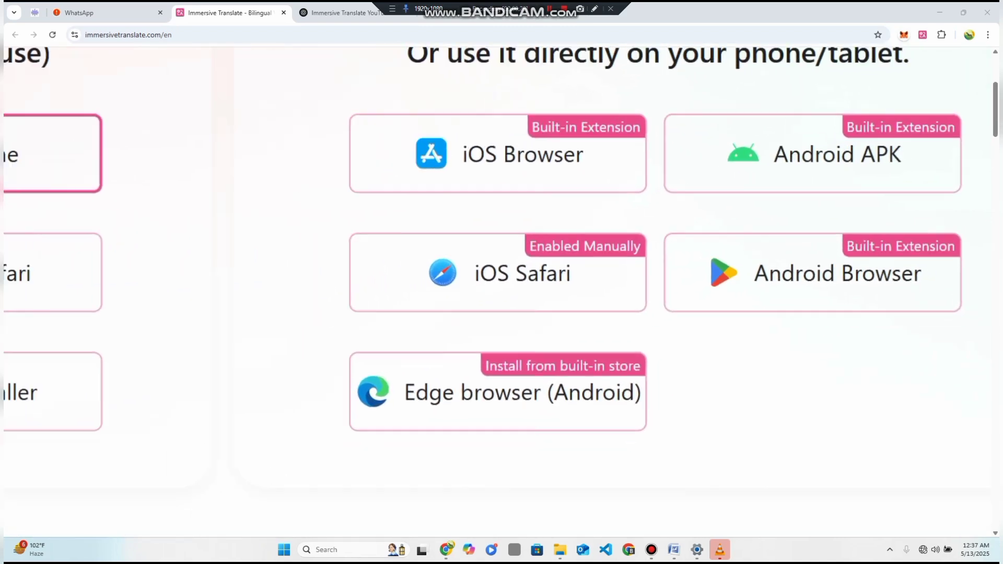
{"action": "scroll", "coordinate": [502, 282], "scroll_direction": "down", "scroll_amount": 2}
{"action": "scroll", "coordinate": [502, 282], "scroll_direction": "down", "scroll_amount": 1}
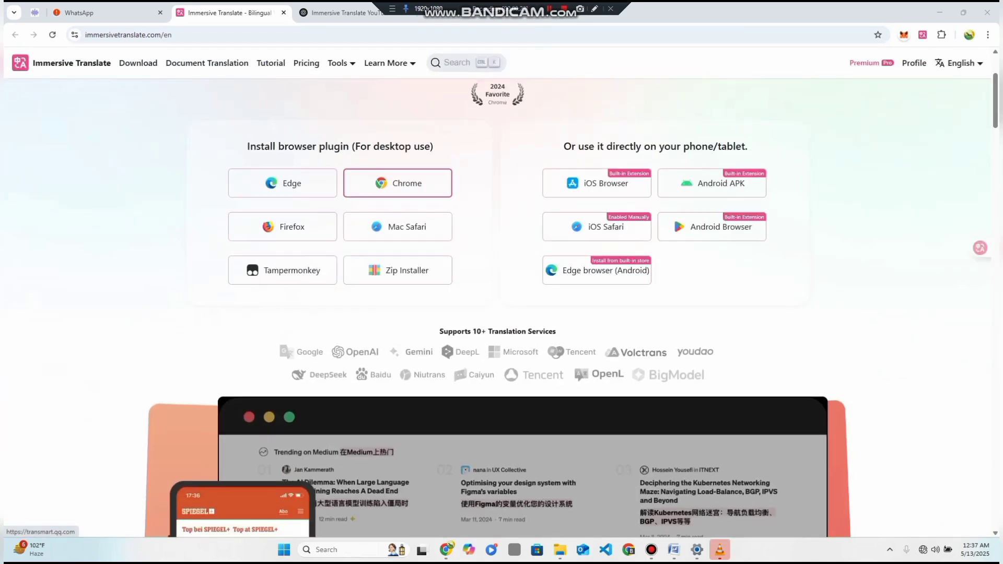
{"action": "scroll", "coordinate": [502, 369], "scroll_direction": "up", "scroll_amount": 3}
{"action": "scroll", "coordinate": [501, 314], "scroll_direction": "down", "scroll_amount": 1}
{"action": "scroll", "coordinate": [501, 314], "scroll_direction": "down", "scroll_amount": 2}
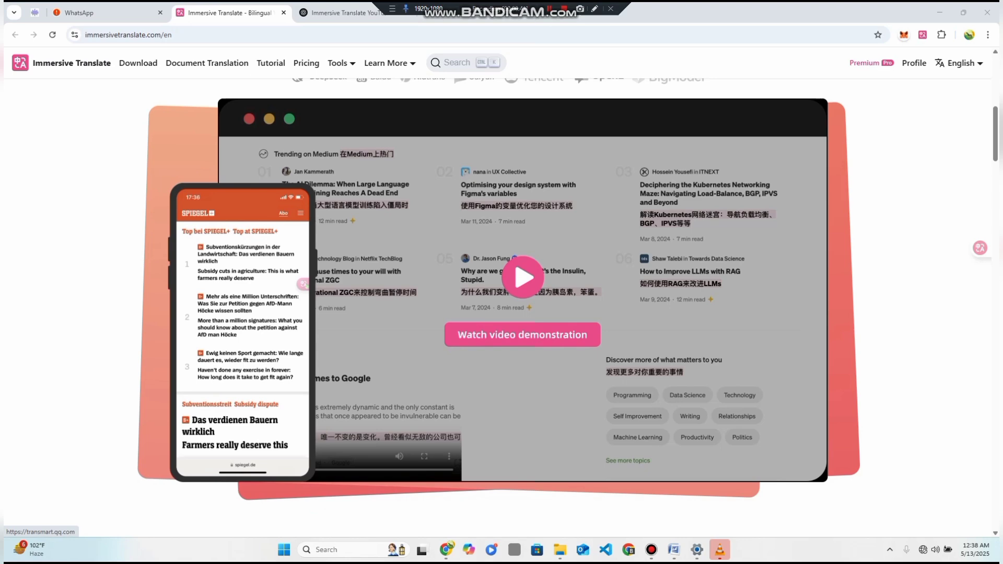
{"action": "scroll", "coordinate": [502, 305], "scroll_direction": "down", "scroll_amount": 2}
{"action": "scroll", "coordinate": [502, 306], "scroll_direction": "down", "scroll_amount": 2}
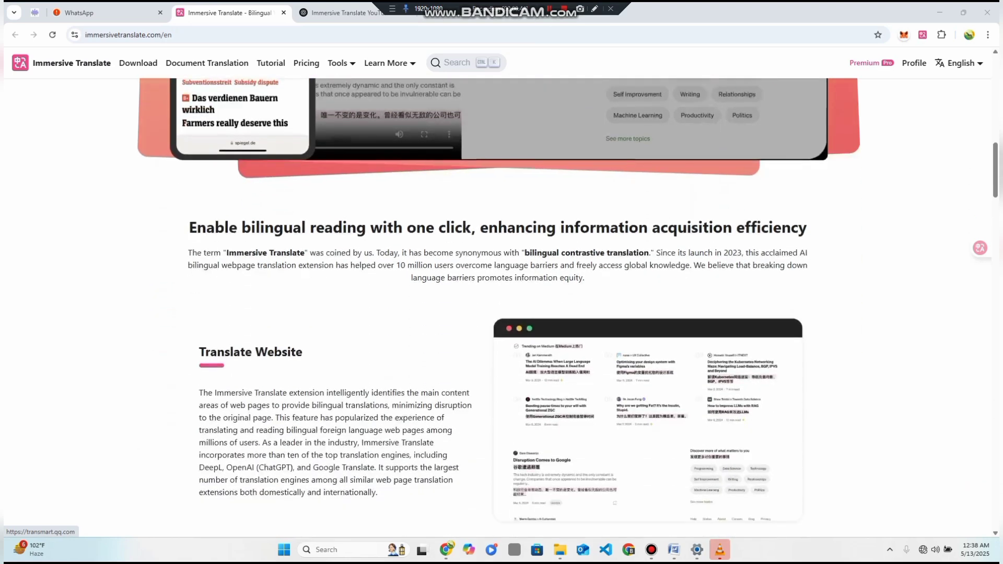
{"action": "scroll", "coordinate": [502, 306], "scroll_direction": "down", "scroll_amount": 1}
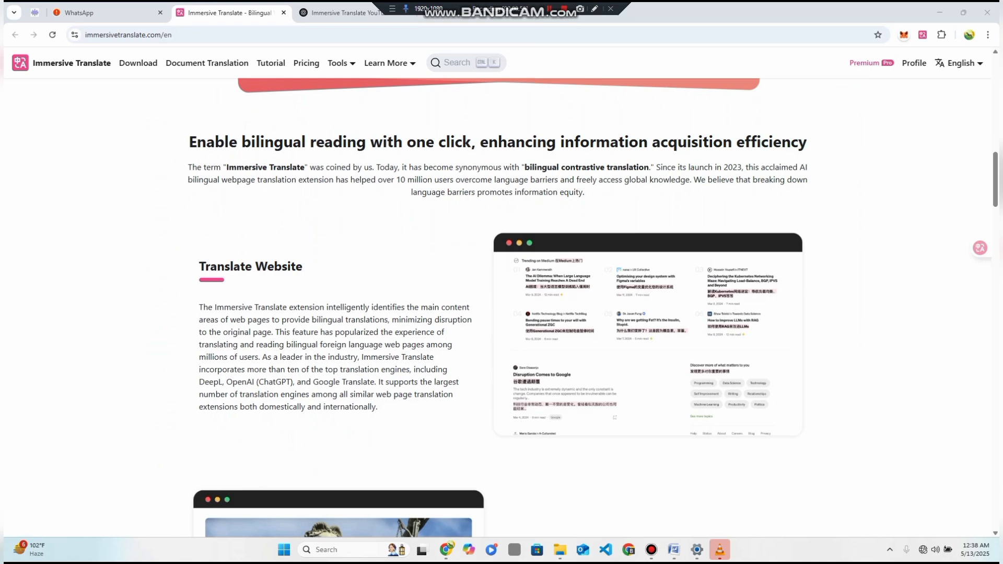
{"action": "scroll", "coordinate": [498, 308], "scroll_direction": "down", "scroll_amount": 1}
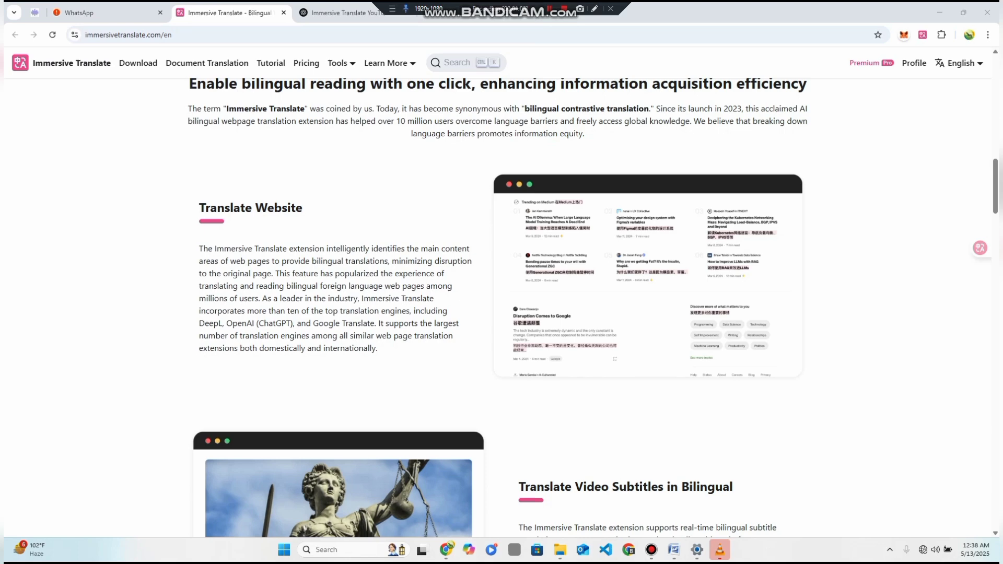
{"action": "scroll", "coordinate": [502, 314], "scroll_direction": "down", "scroll_amount": 1}
{"action": "scroll", "coordinate": [502, 314], "scroll_direction": "down", "scroll_amount": 1}
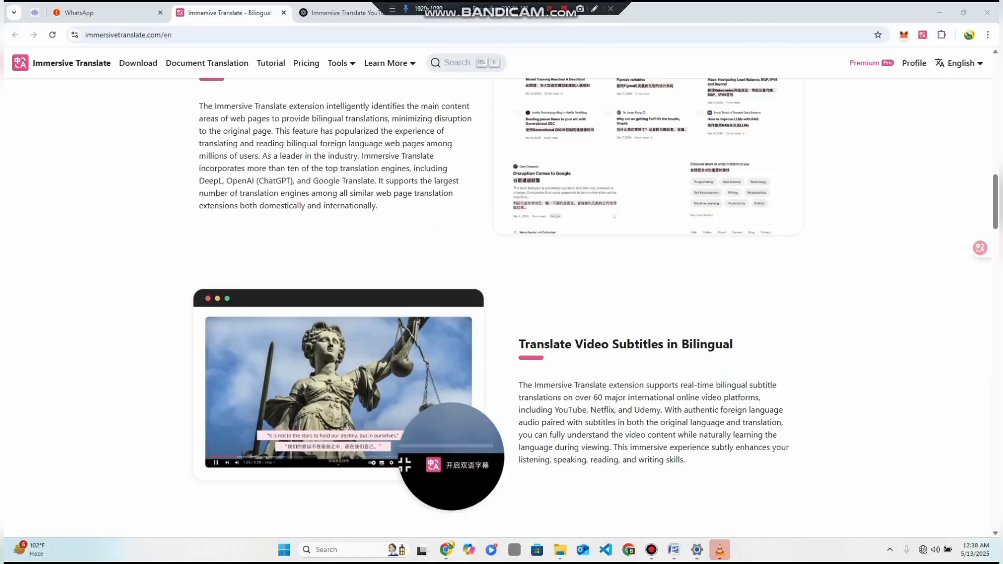
{"action": "scroll", "coordinate": [502, 314], "scroll_direction": "down", "scroll_amount": 2}
{"action": "scroll", "coordinate": [501, 314], "scroll_direction": "down", "scroll_amount": 1}
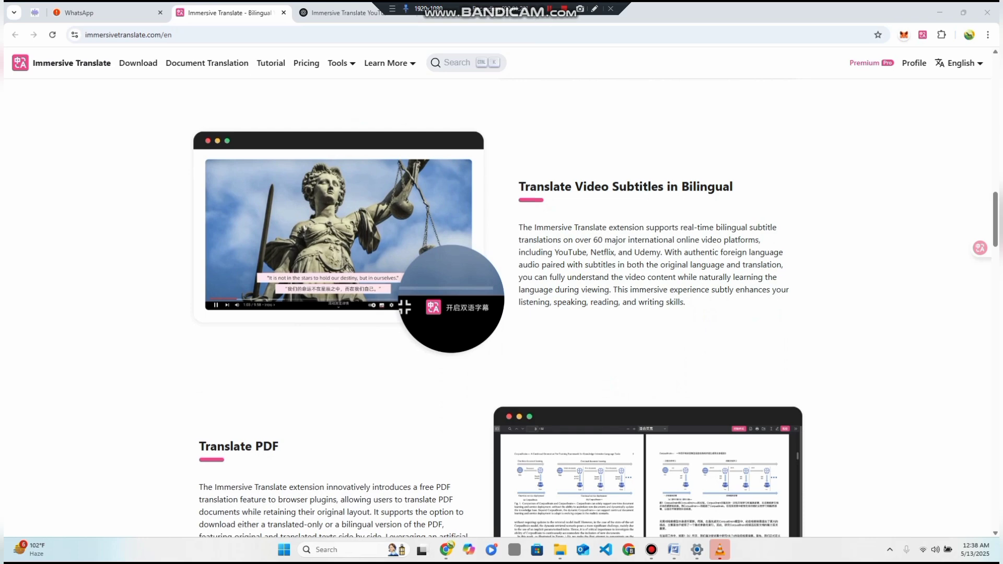
{"action": "scroll", "coordinate": [499, 324], "scroll_direction": "down", "scroll_amount": 1}
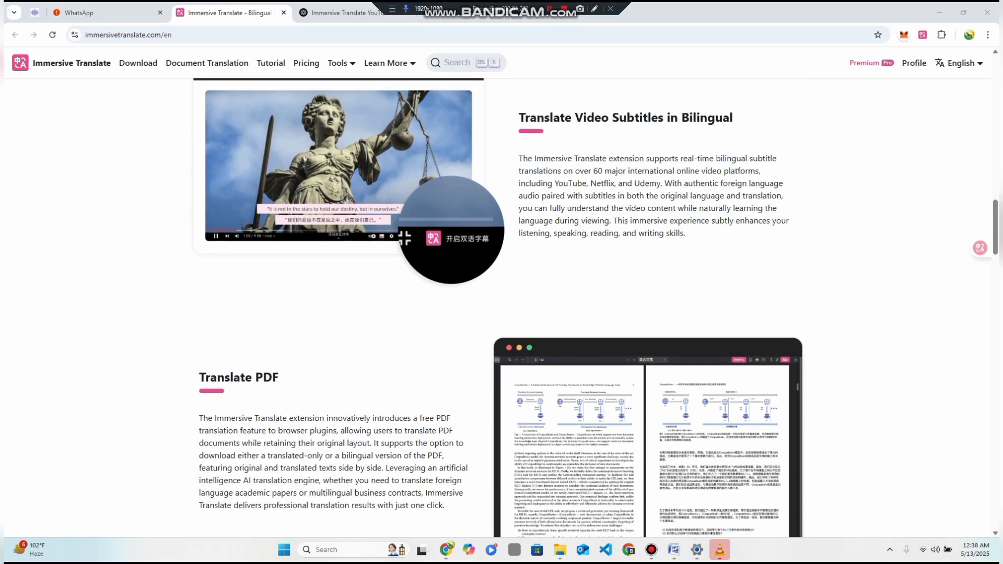
{"action": "scroll", "coordinate": [498, 324], "scroll_direction": "down", "scroll_amount": 1}
{"action": "scroll", "coordinate": [499, 323], "scroll_direction": "down", "scroll_amount": 1}
{"action": "scroll", "coordinate": [498, 323], "scroll_direction": "down", "scroll_amount": 1}
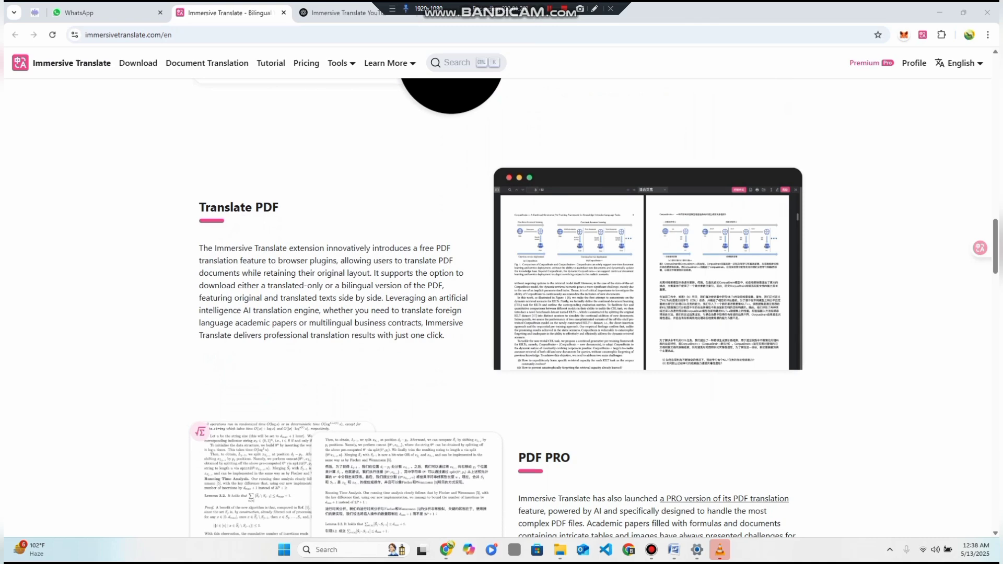
{"action": "scroll", "coordinate": [498, 324], "scroll_direction": "down", "scroll_amount": 1}
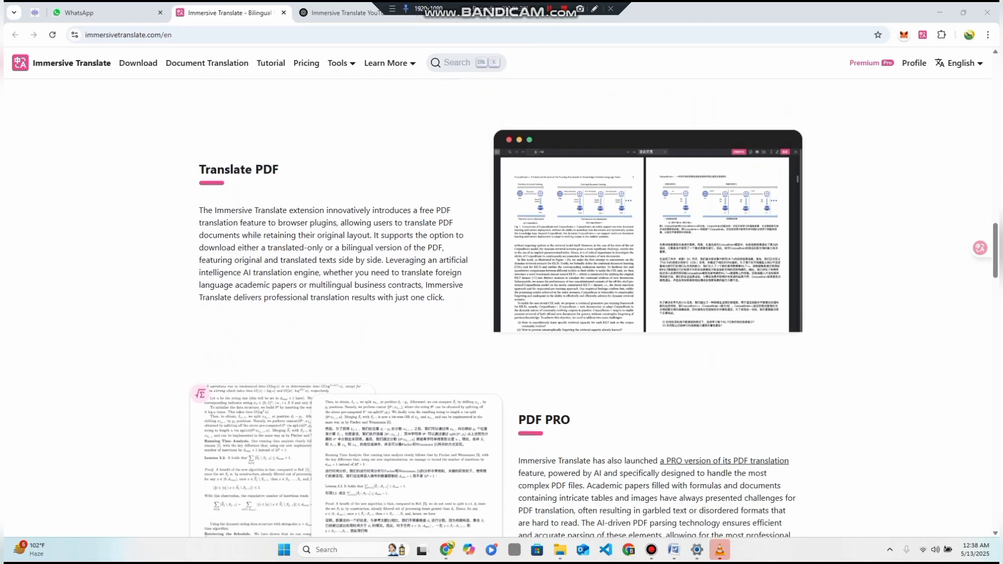
{"action": "triple_click", "coordinate": [241, 234]}
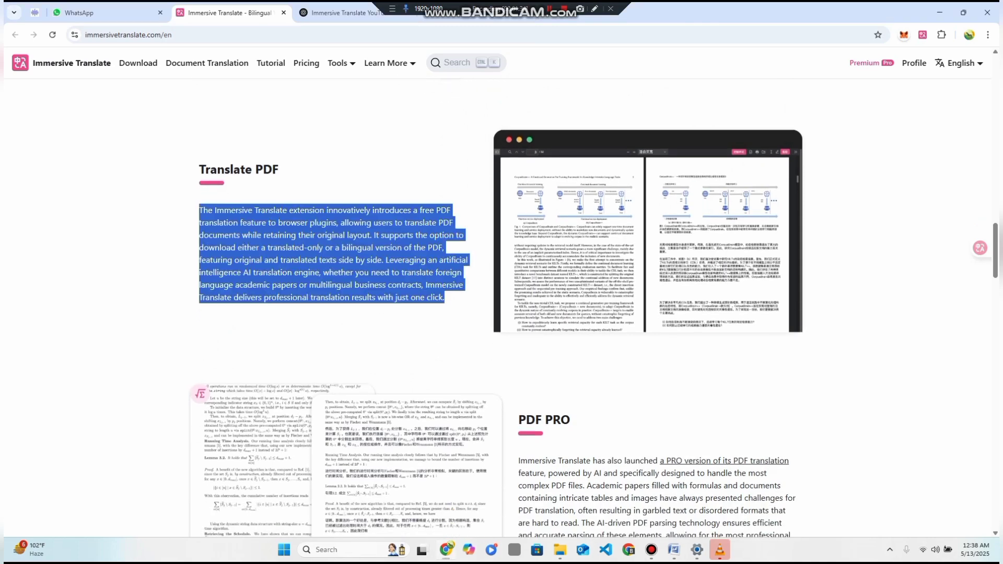
{"action": "scroll", "coordinate": [621, 235], "scroll_direction": "down", "scroll_amount": 5}
{"action": "scroll", "coordinate": [620, 235], "scroll_direction": "down", "scroll_amount": 3}
{"action": "triple_click", "coordinate": [622, 181]}
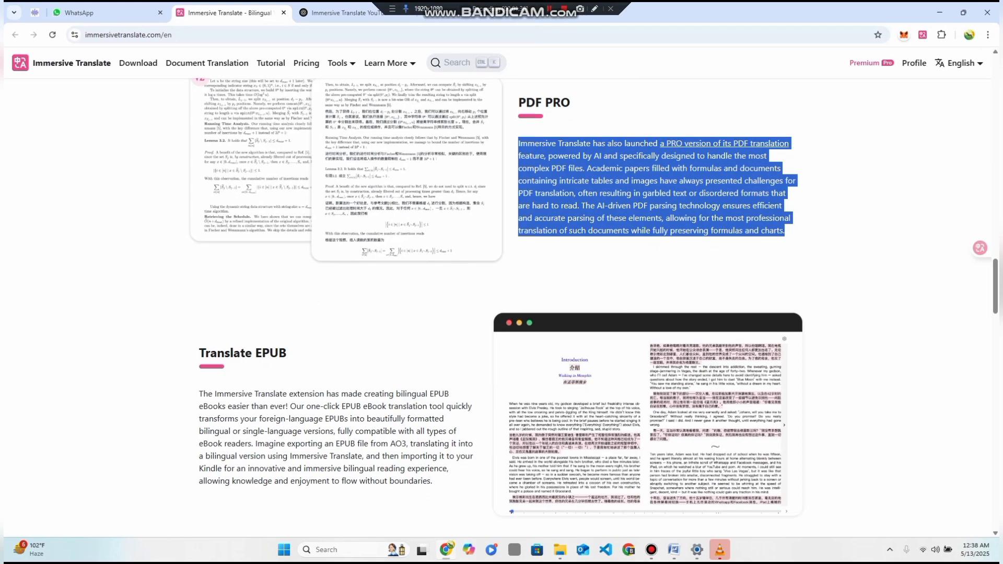
{"action": "triple_click", "coordinate": [278, 455]}
{"action": "scroll", "coordinate": [278, 455], "scroll_direction": "down", "scroll_amount": 3}
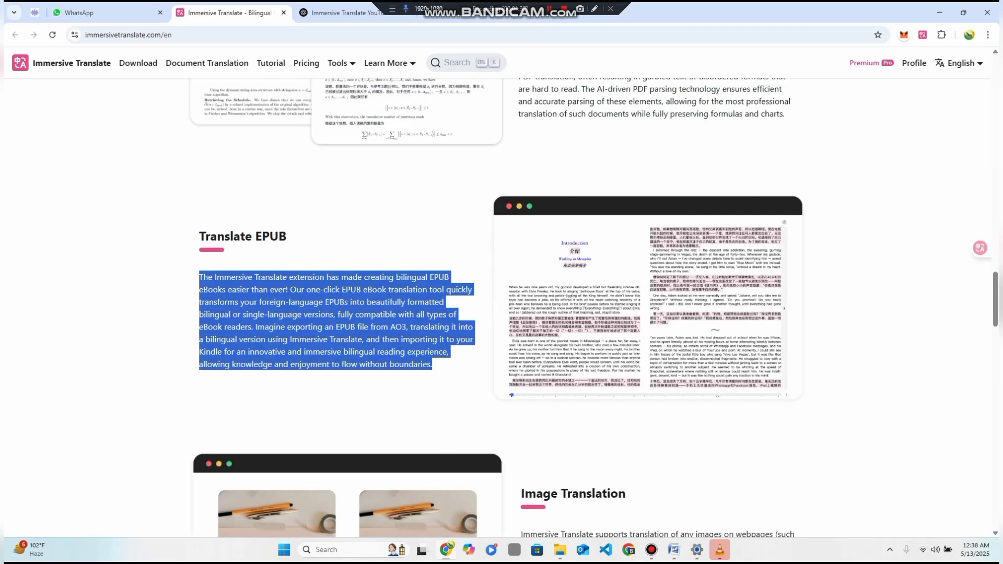
{"action": "scroll", "coordinate": [278, 455], "scroll_direction": "down", "scroll_amount": 5}
{"action": "scroll", "coordinate": [595, 308], "scroll_direction": "down", "scroll_amount": 3}
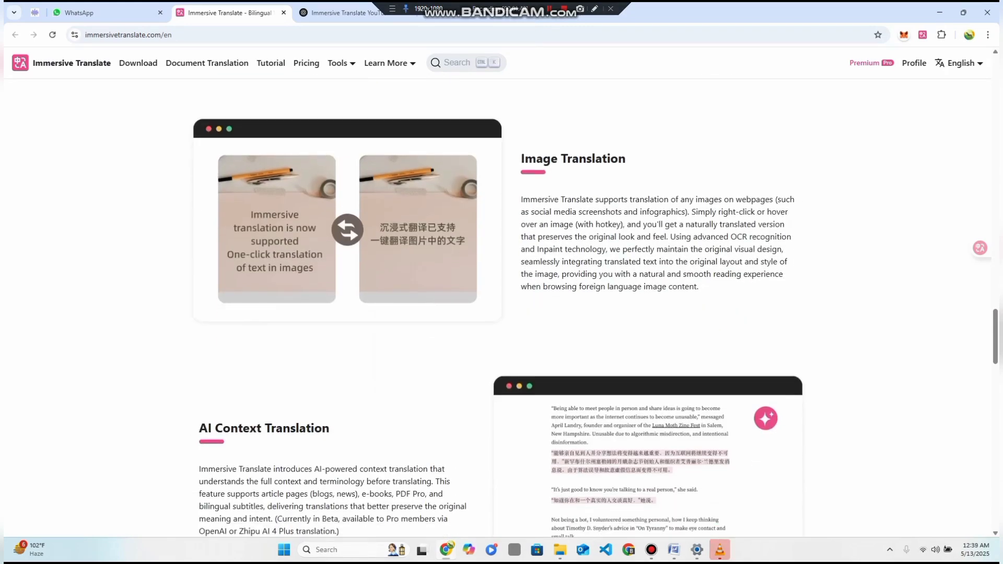
{"action": "scroll", "coordinate": [595, 308], "scroll_direction": "down", "scroll_amount": 4}
{"action": "scroll", "coordinate": [502, 307], "scroll_direction": "down", "scroll_amount": 3}
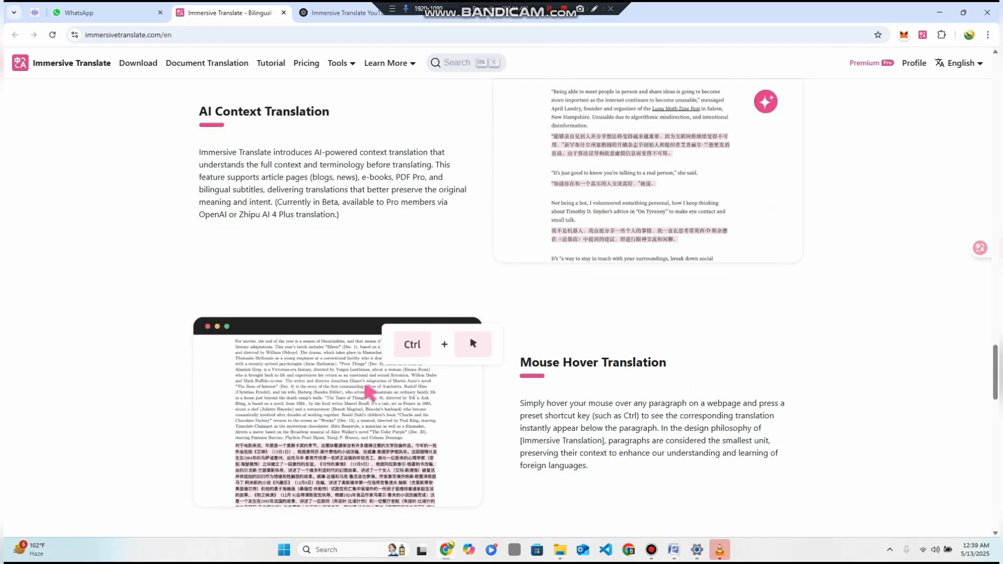
{"action": "scroll", "coordinate": [502, 307], "scroll_direction": "down", "scroll_amount": 6}
{"action": "scroll", "coordinate": [833, 455], "scroll_direction": "down", "scroll_amount": 2}
{"action": "scroll", "coordinate": [832, 456], "scroll_direction": "down", "scroll_amount": 2}
{"action": "scroll", "coordinate": [833, 455], "scroll_direction": "down", "scroll_amount": 3}
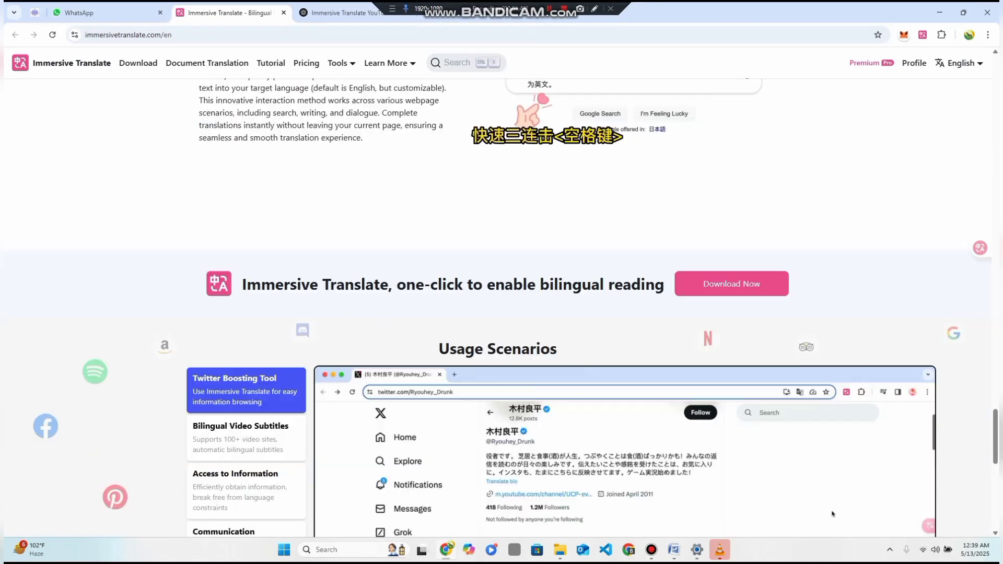
{"action": "scroll", "coordinate": [833, 456], "scroll_direction": "down", "scroll_amount": 1}
{"action": "scroll", "coordinate": [833, 456], "scroll_direction": "down", "scroll_amount": 4}
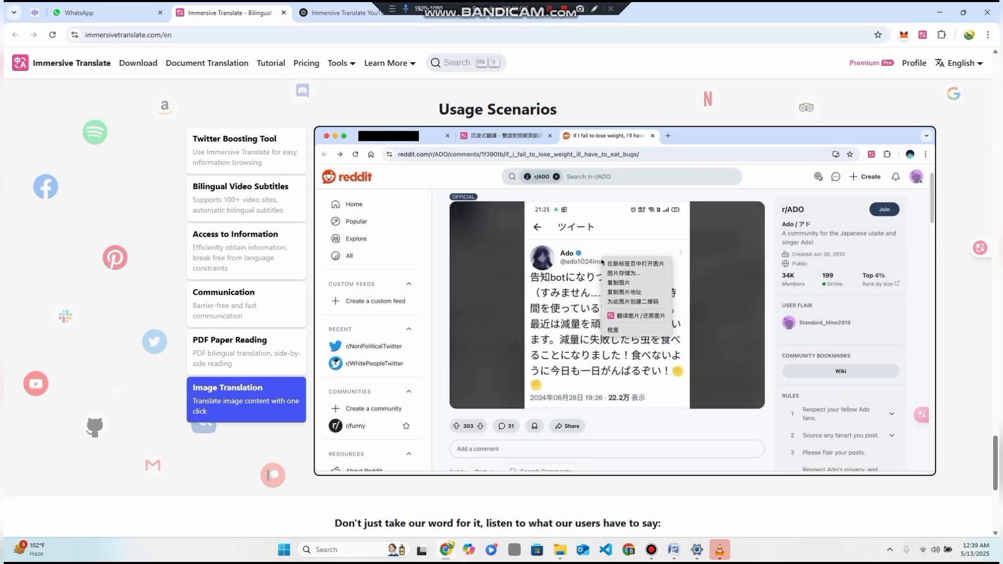
{"action": "scroll", "coordinate": [502, 313], "scroll_direction": "down", "scroll_amount": 5}
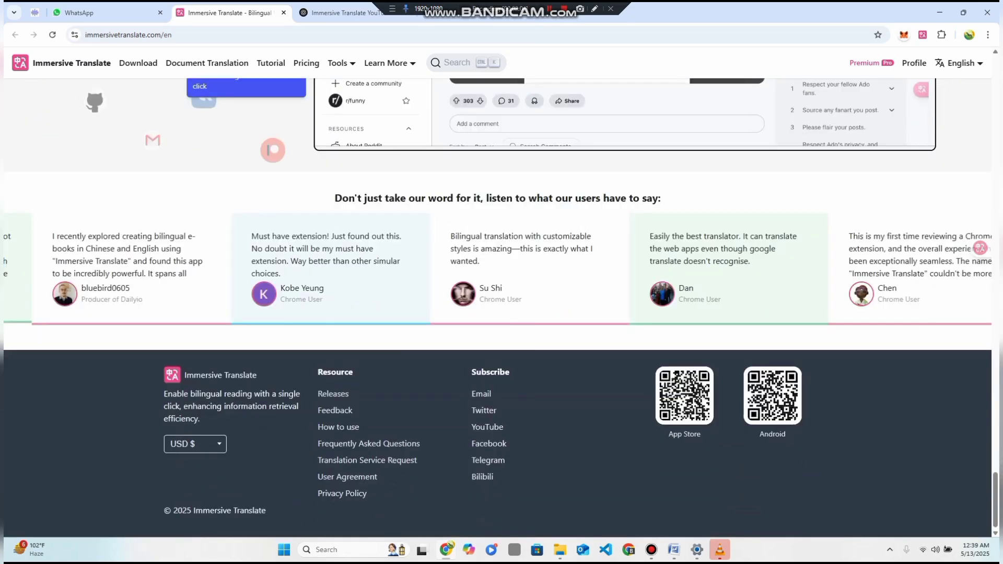
{"action": "scroll", "coordinate": [501, 313], "scroll_direction": "up", "scroll_amount": 3}
{"action": "scroll", "coordinate": [501, 314], "scroll_direction": "up", "scroll_amount": 5}
{"action": "scroll", "coordinate": [502, 313], "scroll_direction": "up", "scroll_amount": 5}
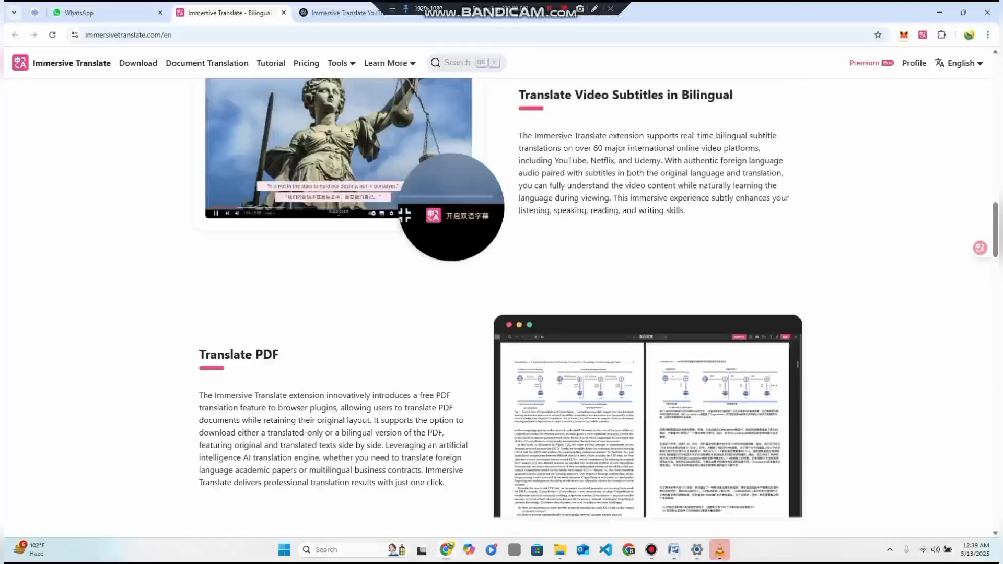
{"action": "scroll", "coordinate": [502, 314], "scroll_direction": "up", "scroll_amount": 10}
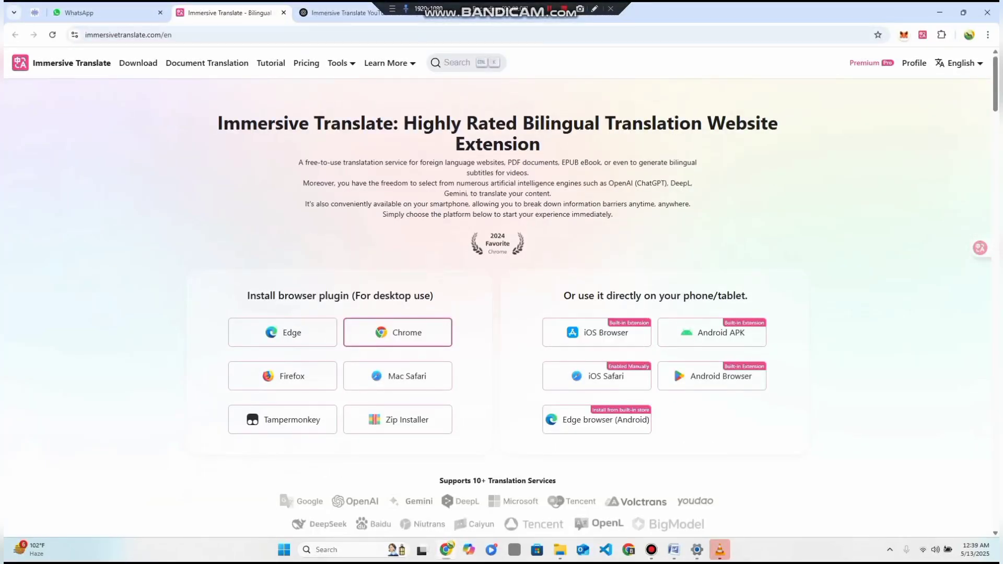
- Open the Pricing plans and select, then deselect, the $9.99/Month price
{"action": "left_click", "coordinate": [306, 63]}
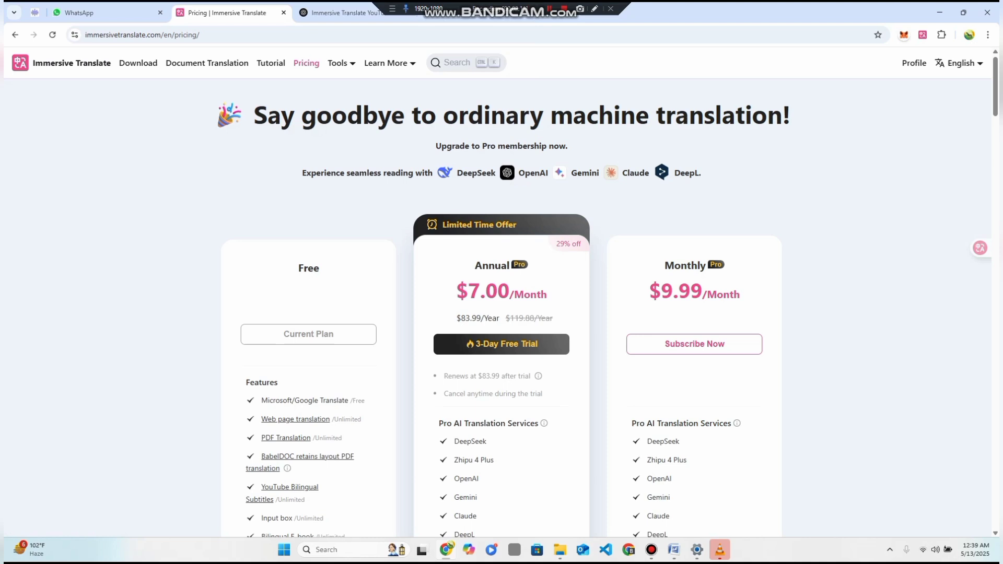
{"action": "scroll", "coordinate": [502, 314], "scroll_direction": "down", "scroll_amount": 1}
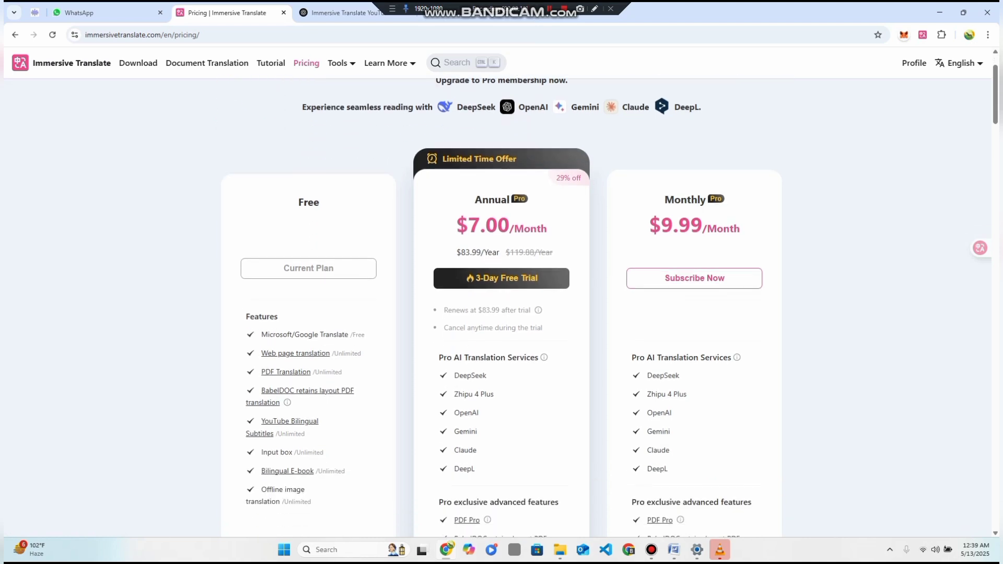
{"action": "triple_click", "coordinate": [681, 226]}
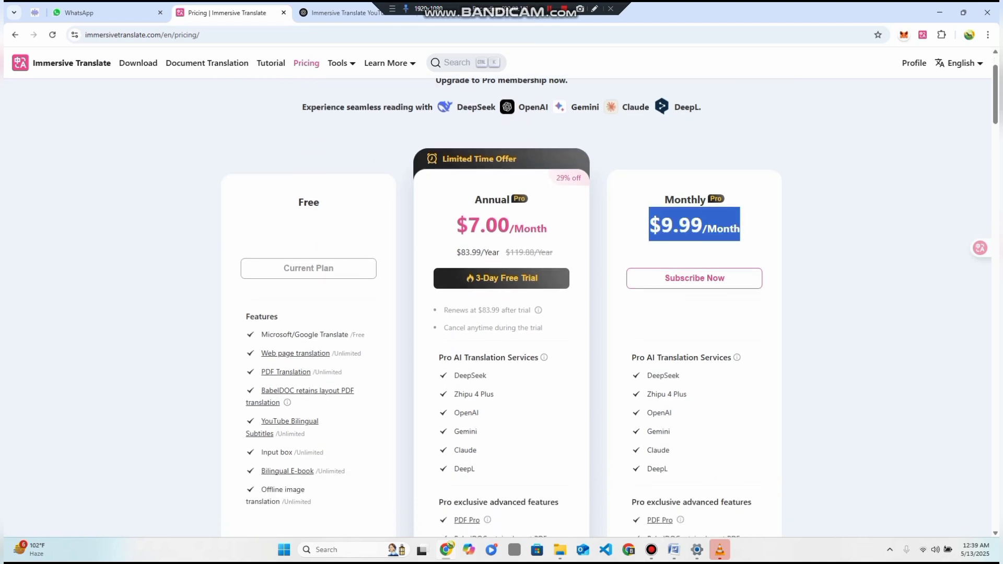
{"action": "double_click", "coordinate": [681, 225]}
{"action": "left_click", "coordinate": [680, 226]}
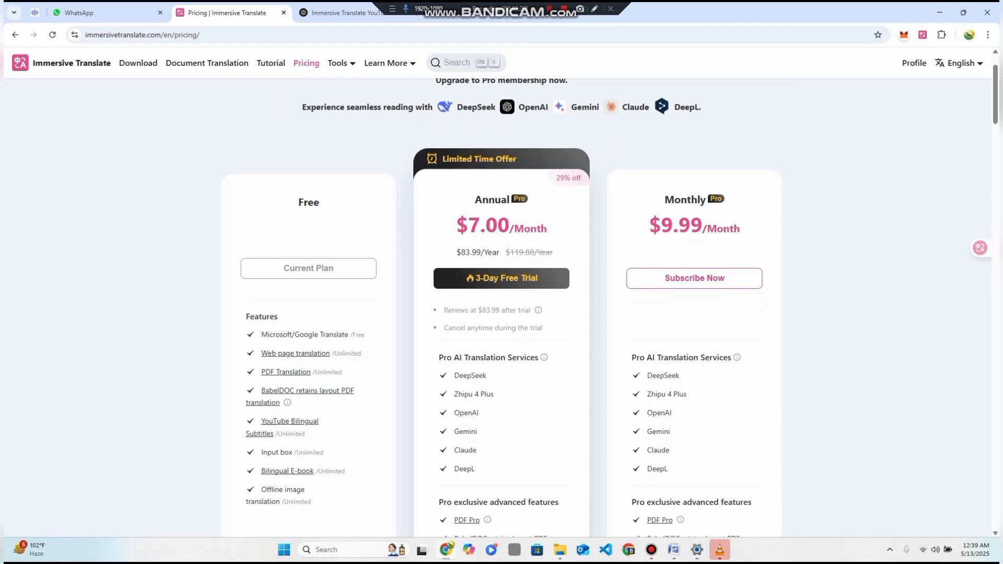
{"action": "scroll", "coordinate": [502, 314], "scroll_direction": "up", "scroll_amount": 1}
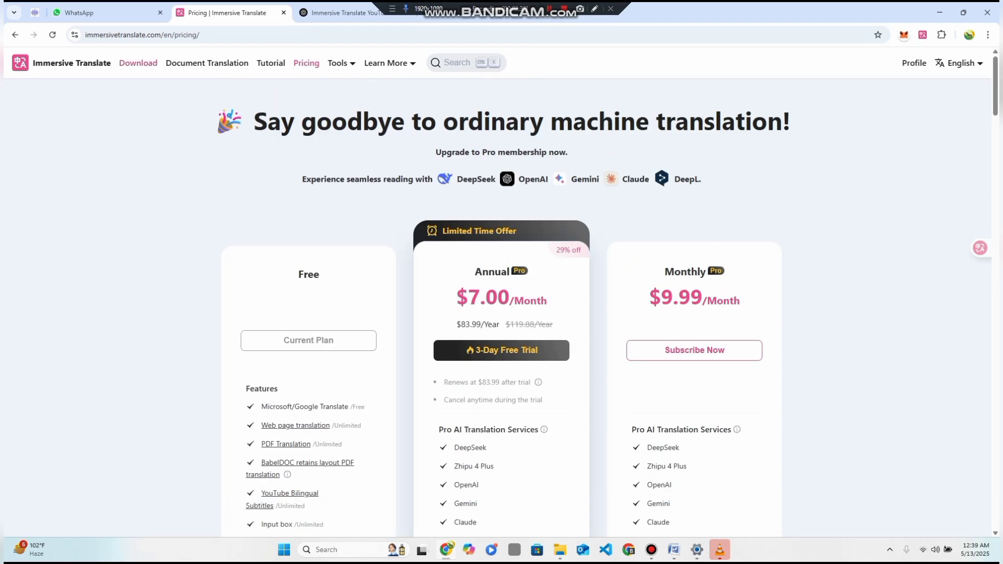
- Go back to the Immersive Translate homepage and show the extension's toolbar panel
{"action": "left_click", "coordinate": [55, 63]}
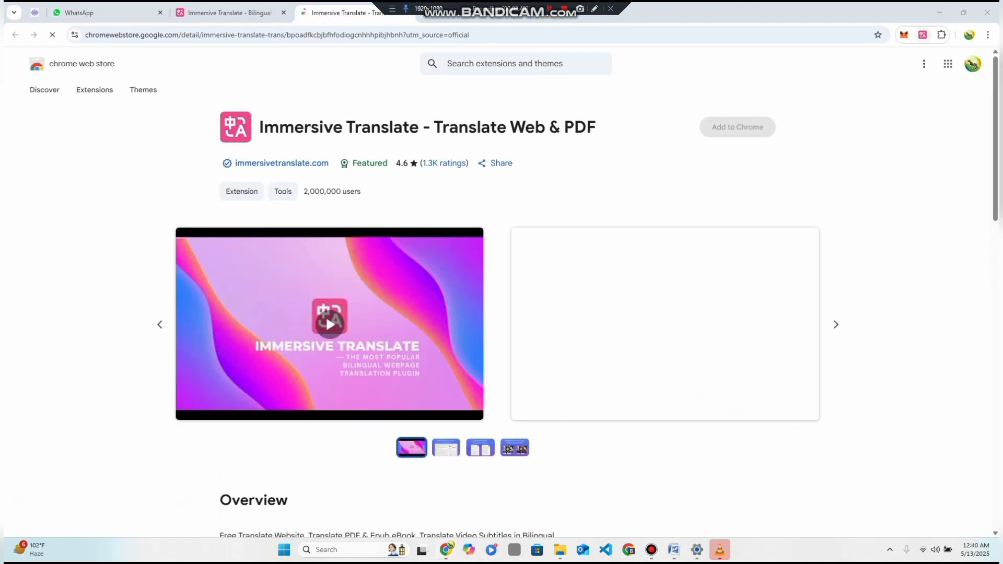
{"action": "left_click", "coordinate": [923, 35]}
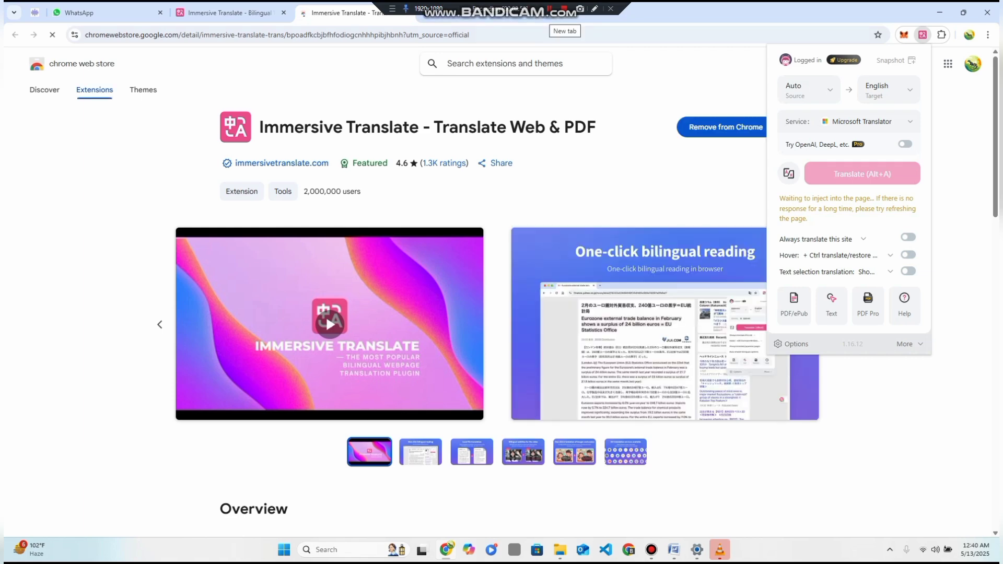
- Search Google in a new tab for 'russian website russian language'
{"action": "left_click", "coordinate": [564, 12]}
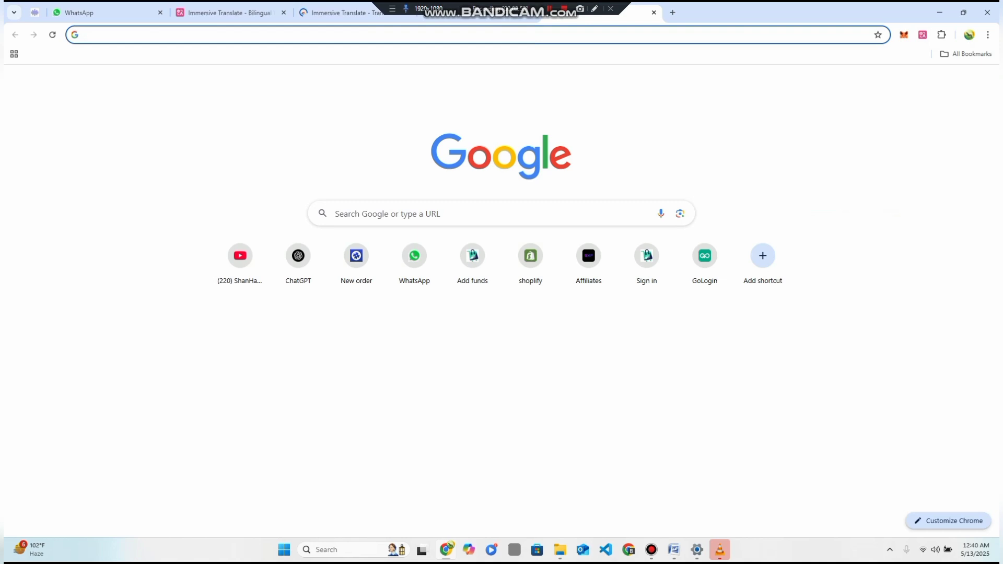
{"action": "type", "text": "russ"}
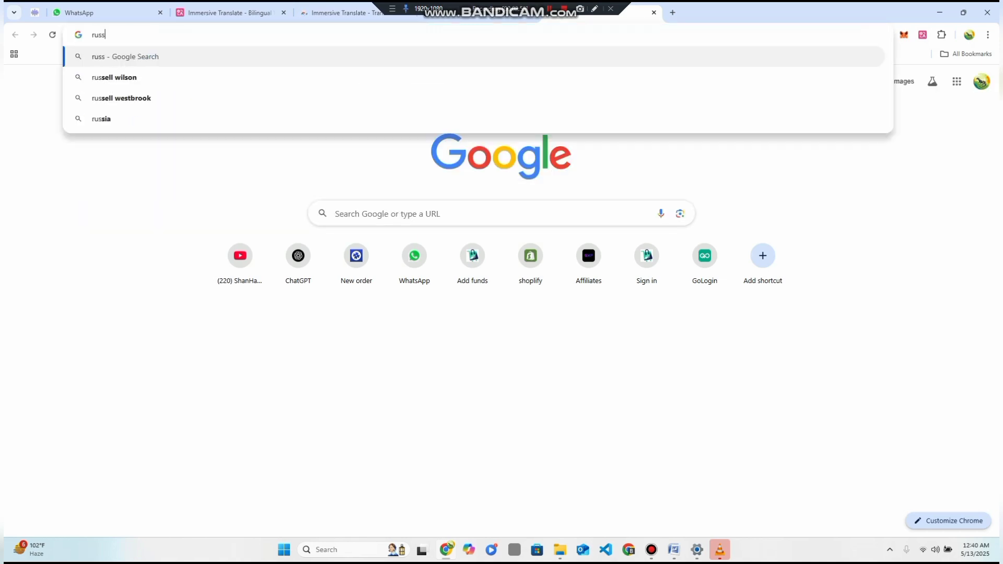
{"action": "type", "text": "ian we"}
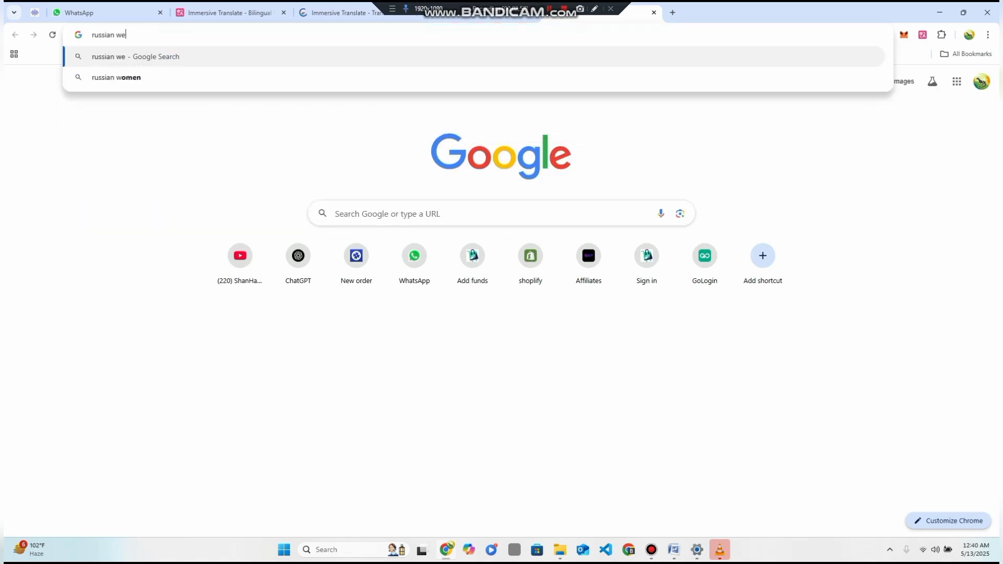
{"action": "type", "text": "bsite "}
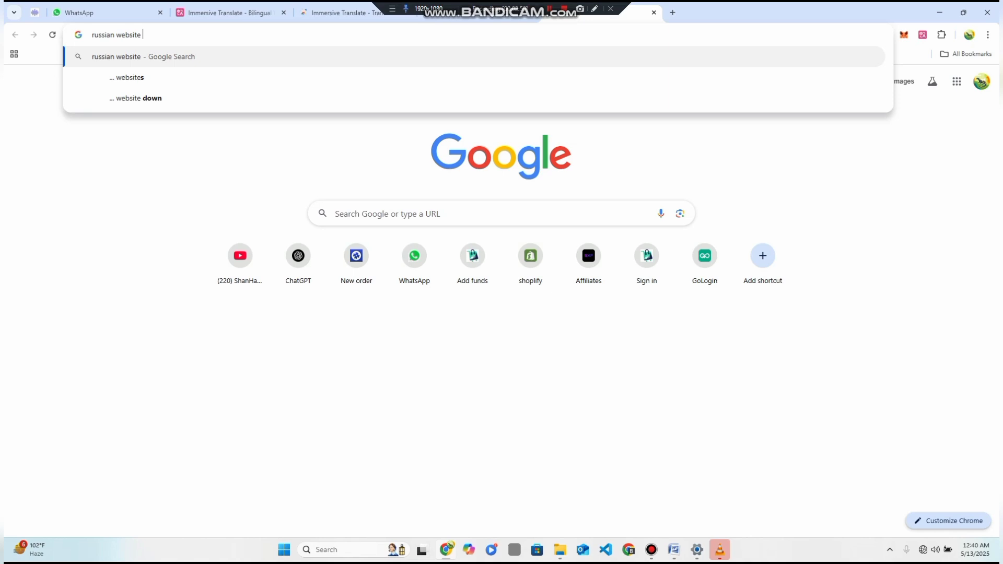
{"action": "type", "text": "russi"}
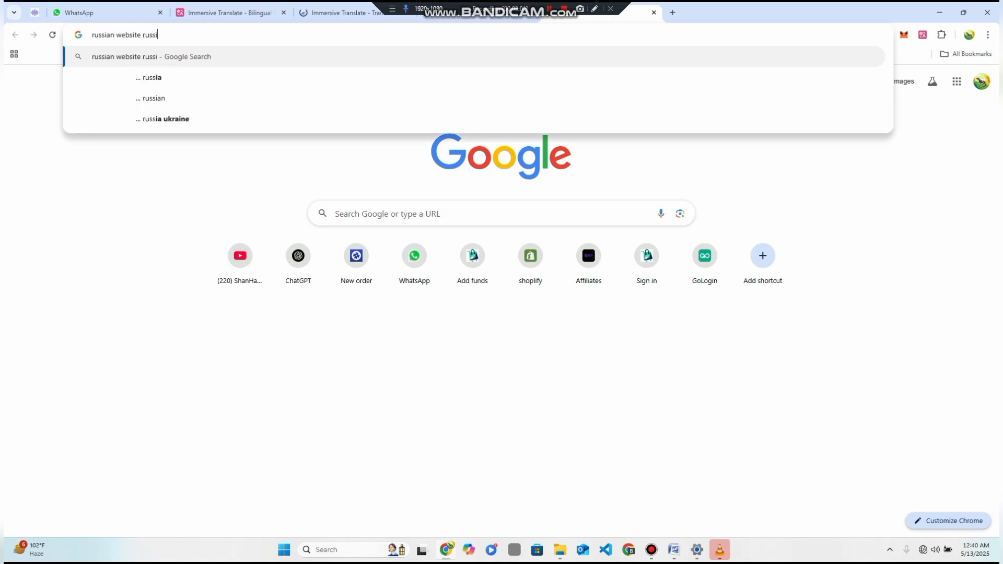
{"action": "type", "text": "an "}
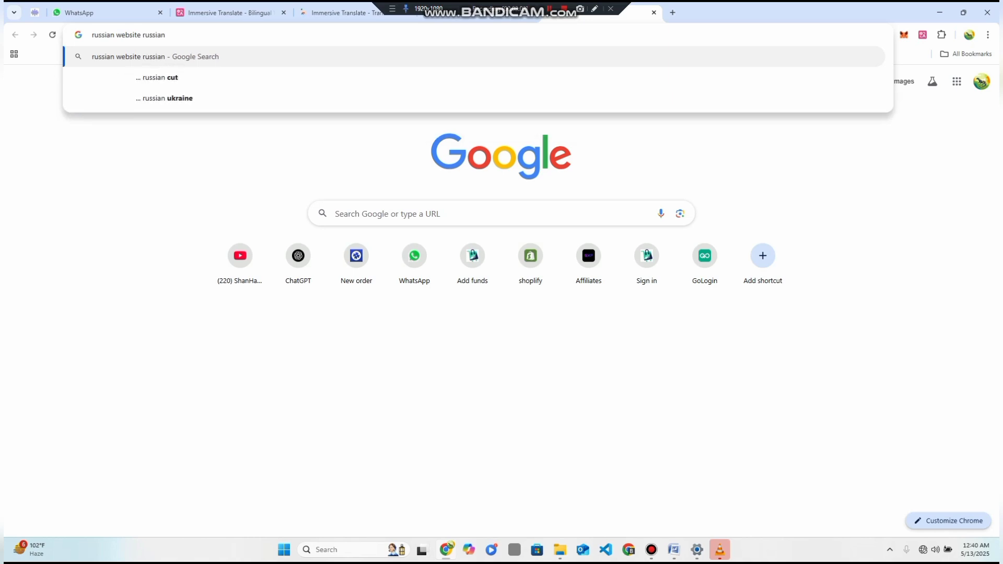
{"action": "type", "text": "langu"}
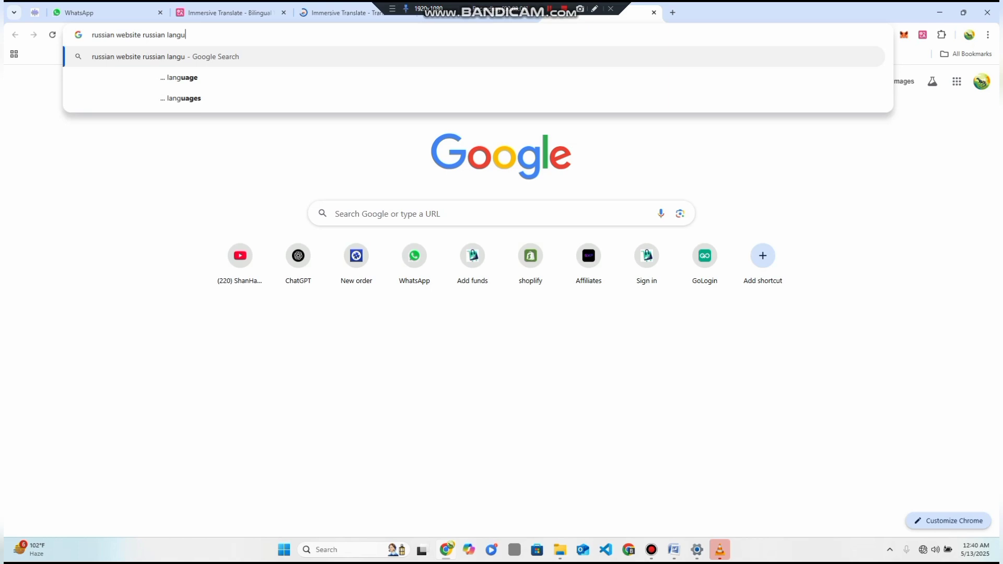
{"action": "type", "text": "age"}
{"action": "key", "text": "Return"}
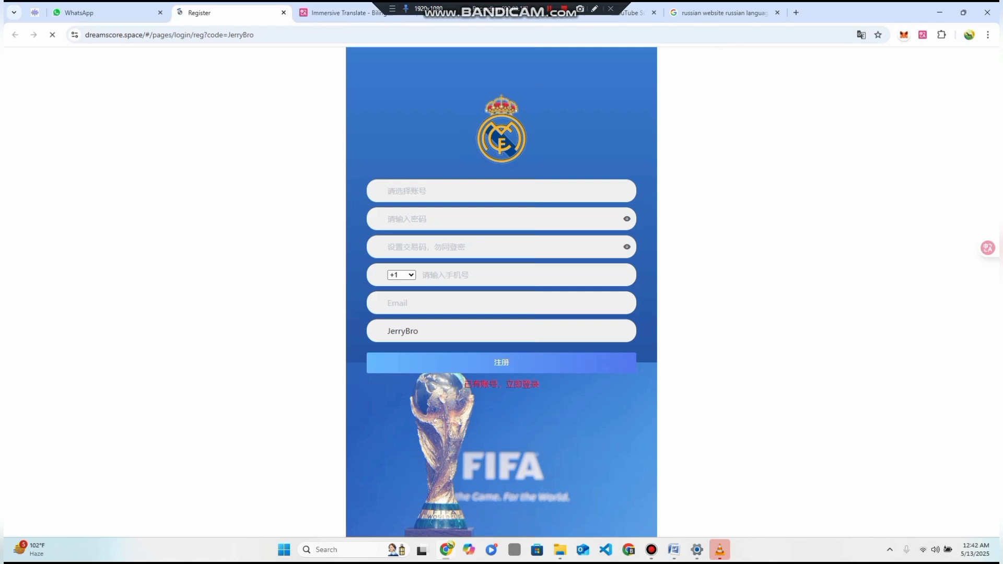
- Translate the Chinese registration page into English, then close the Register tab
{"action": "left_click", "coordinate": [922, 34]}
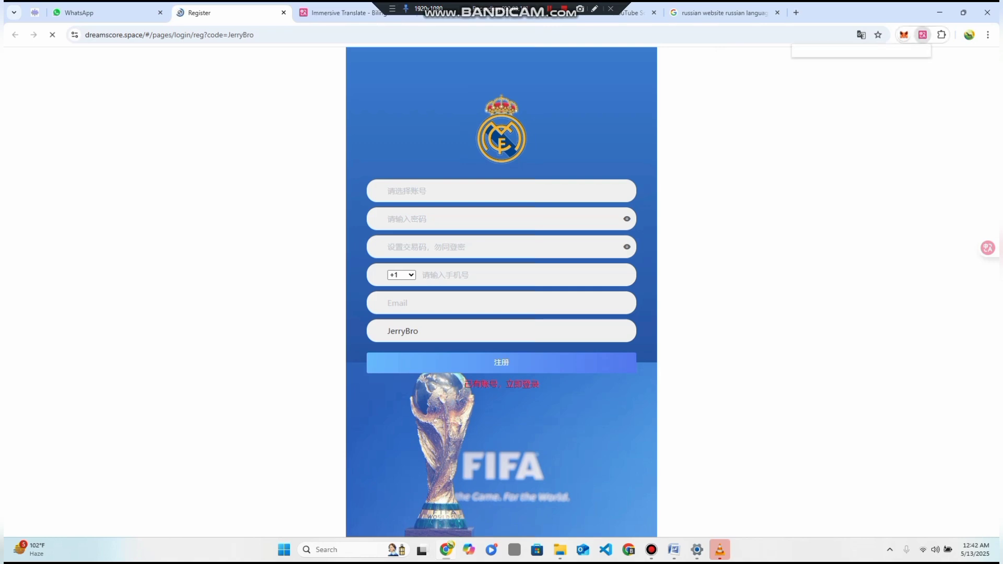
{"action": "left_click", "coordinate": [862, 173]}
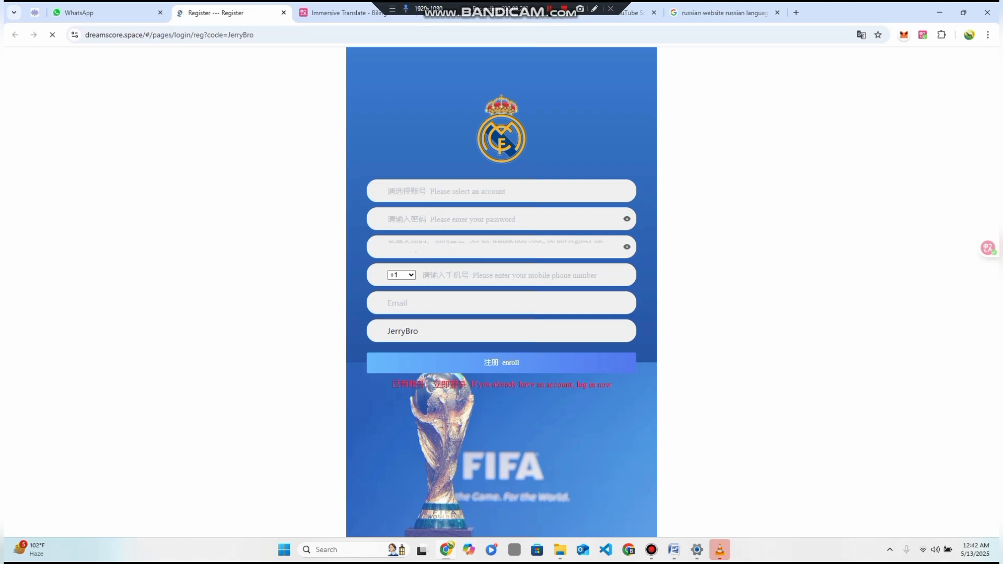
{"action": "left_click", "coordinate": [922, 35]}
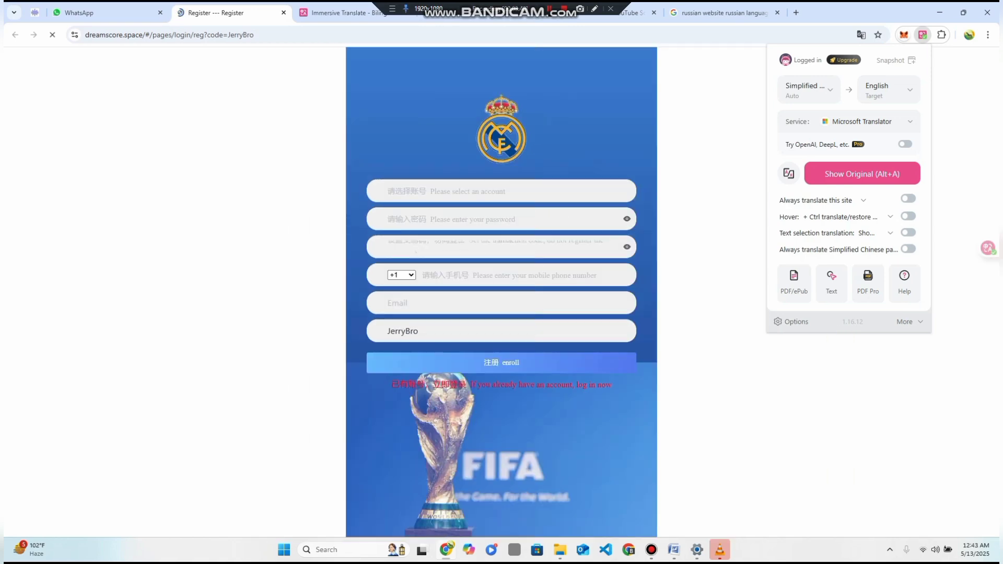
{"action": "key", "text": "ctrl+w"}
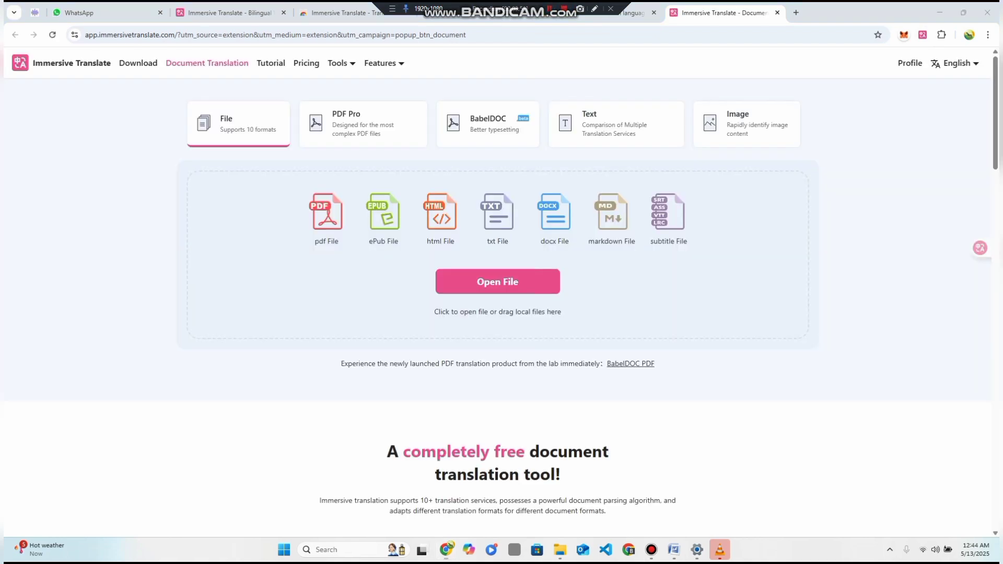
- Load the '3W-RWA Project Intro V0.1 (1)' PDF from Downloads into the PDF translator
{"action": "left_click", "coordinate": [497, 282]}
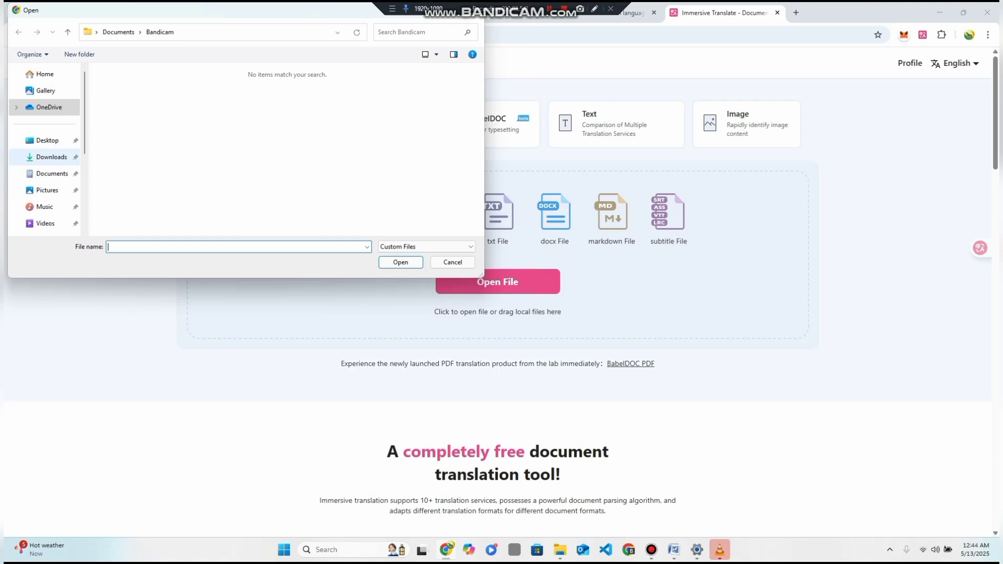
{"action": "left_click", "coordinate": [51, 157]}
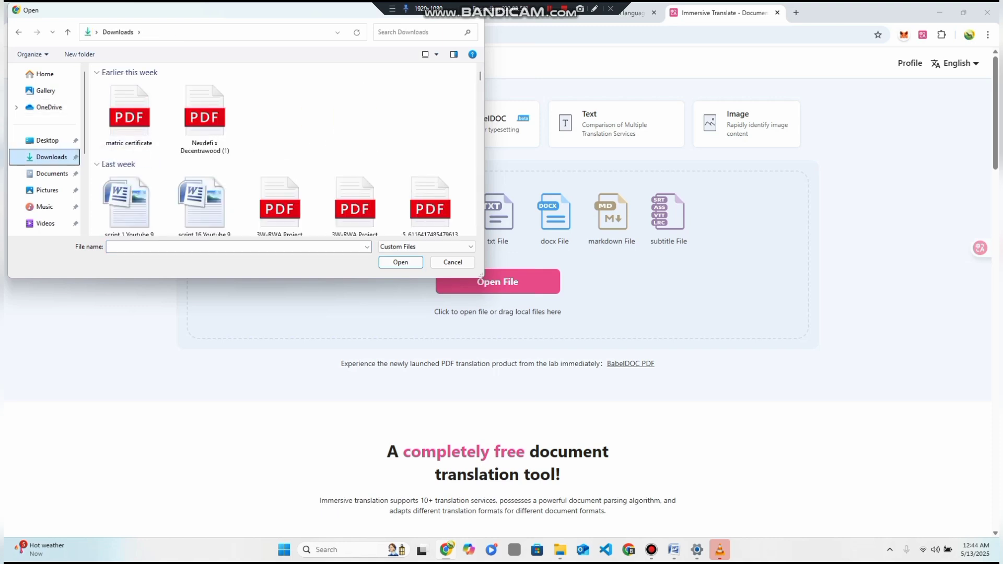
{"action": "scroll", "coordinate": [204, 118], "scroll_direction": "down", "scroll_amount": 2}
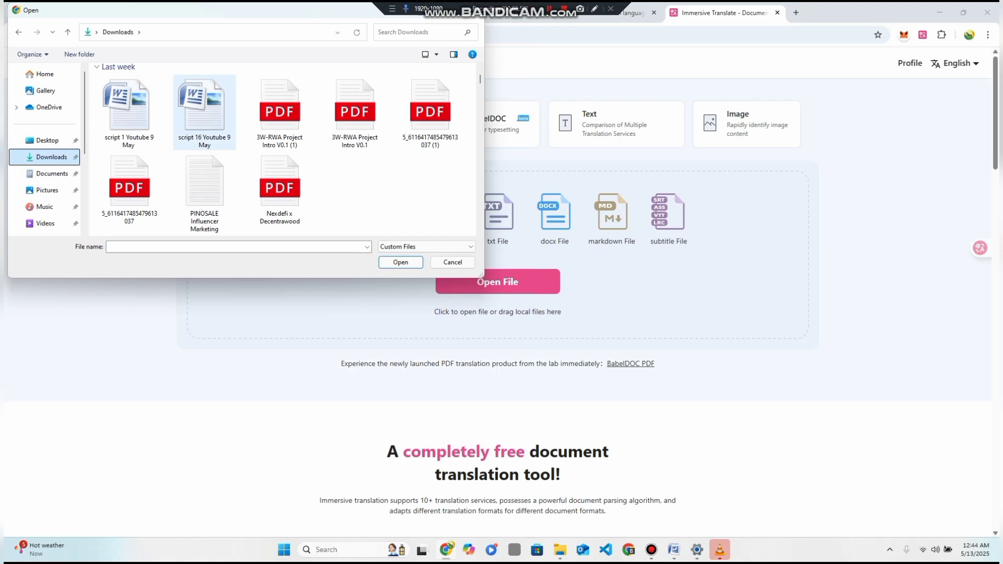
{"action": "left_click", "coordinate": [279, 113]}
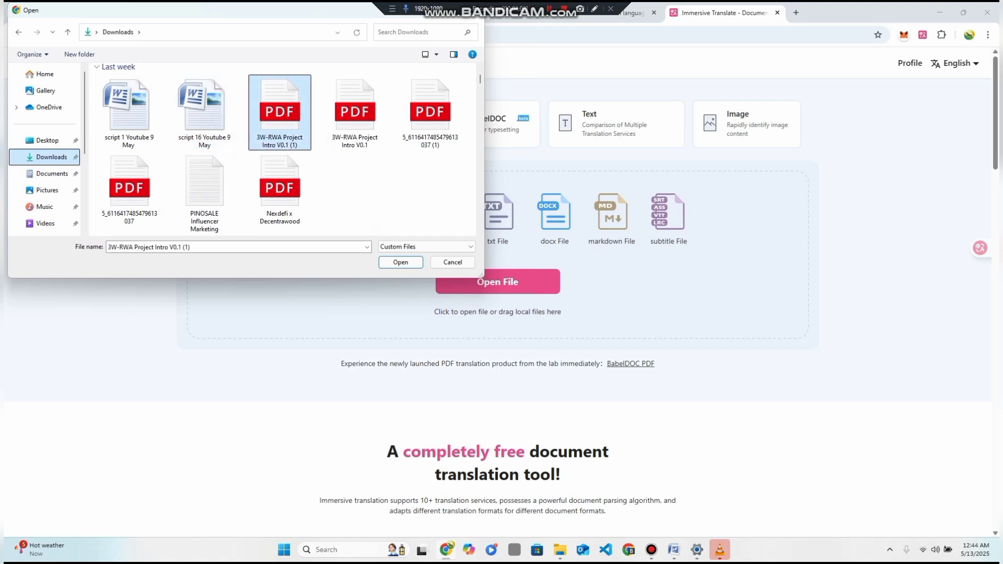
{"action": "left_click", "coordinate": [400, 262]}
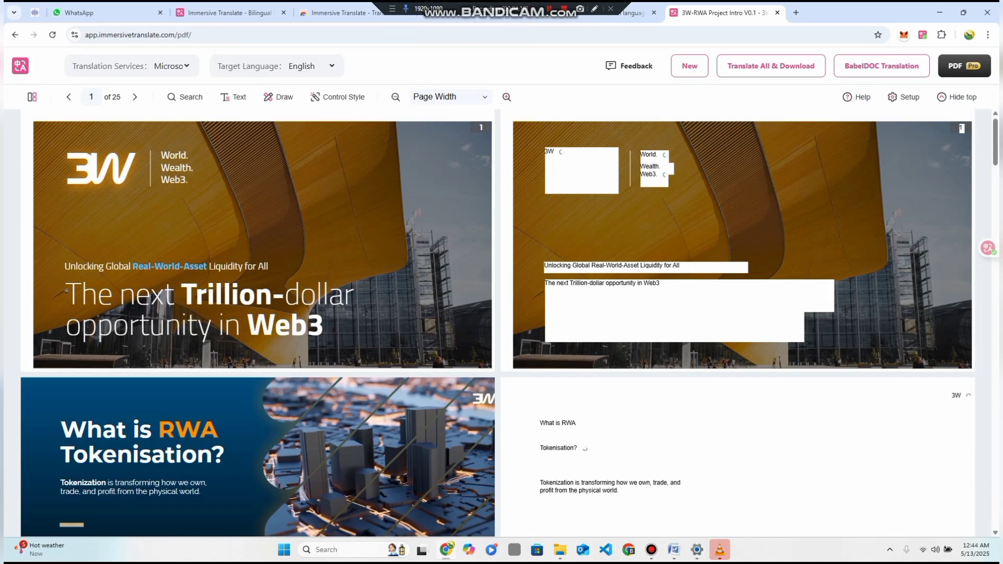
{"action": "scroll", "coordinate": [497, 509], "scroll_direction": "down", "scroll_amount": 2}
{"action": "scroll", "coordinate": [502, 313], "scroll_direction": "up", "scroll_amount": 1}
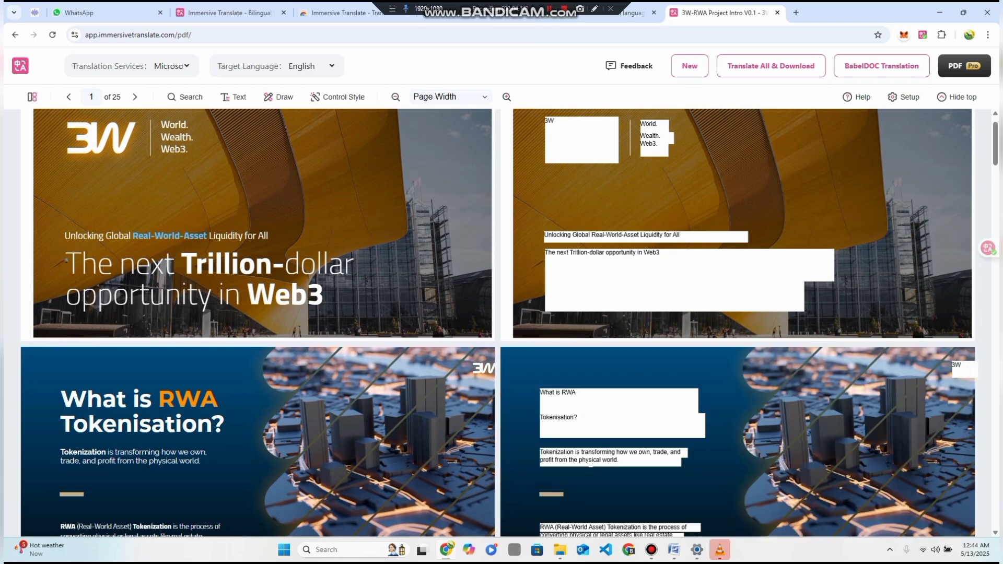
- Translate the 3W-RWA PDF into Korean, then into Portuguese
{"action": "left_click", "coordinate": [309, 66]}
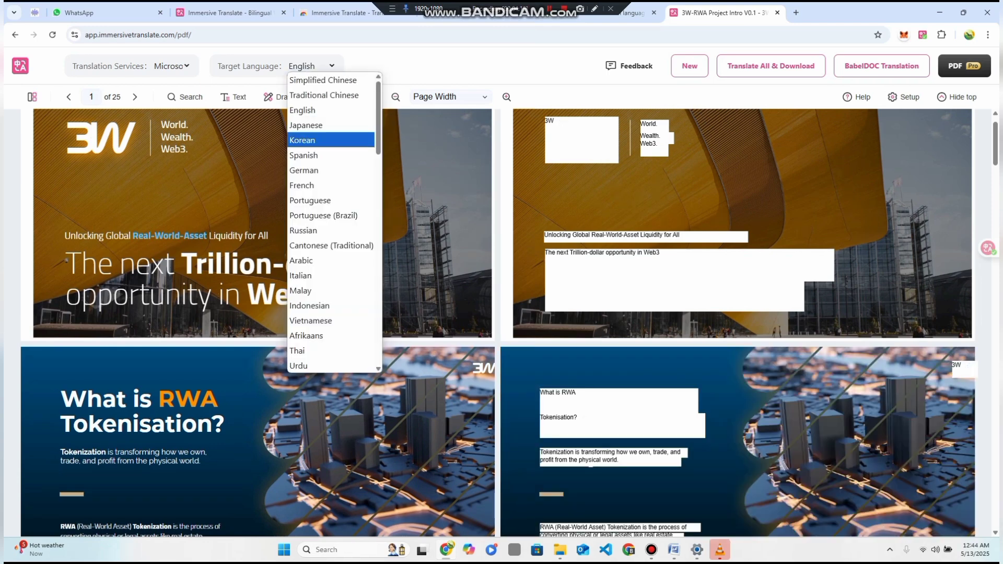
{"action": "key", "text": "Return"}
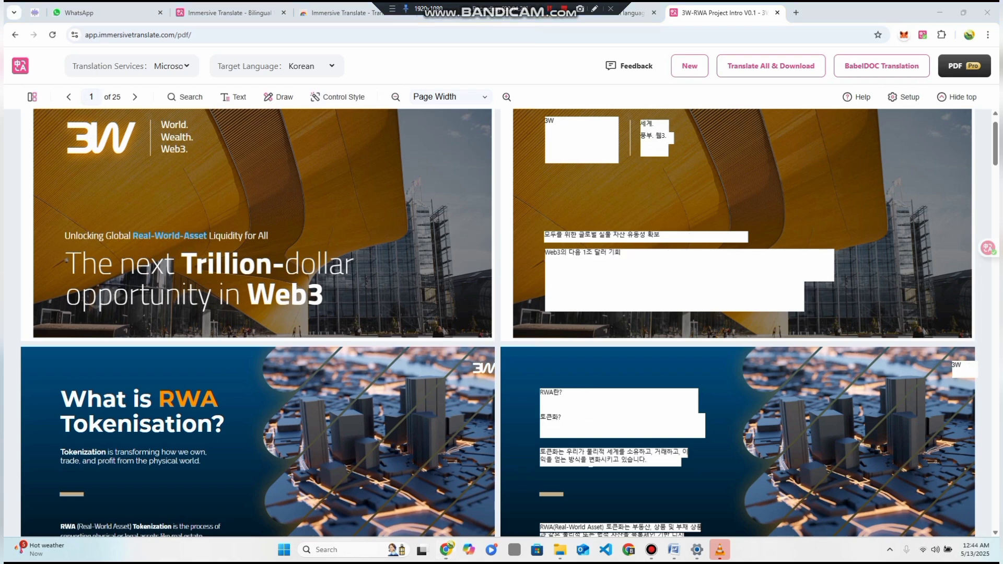
{"action": "scroll", "coordinate": [502, 323], "scroll_direction": "down", "scroll_amount": 3}
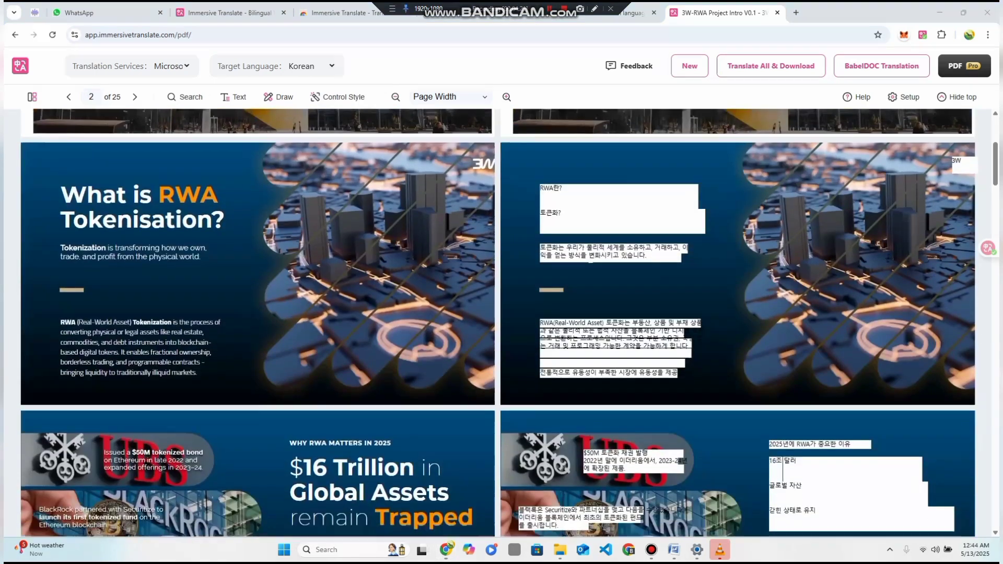
{"action": "scroll", "coordinate": [502, 323], "scroll_direction": "down", "scroll_amount": 4}
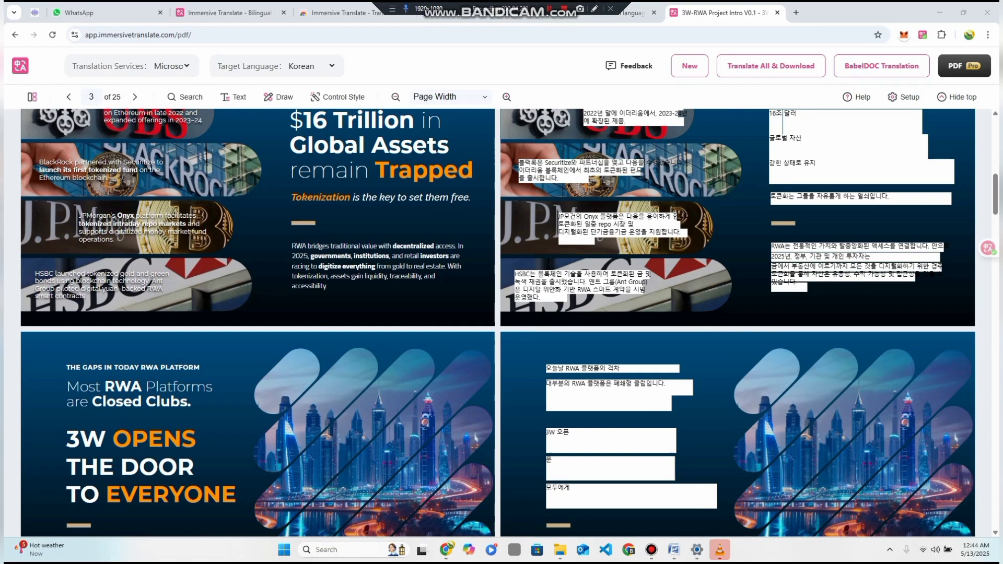
{"action": "scroll", "coordinate": [502, 323], "scroll_direction": "down", "scroll_amount": 2, "text": "ctrl"}
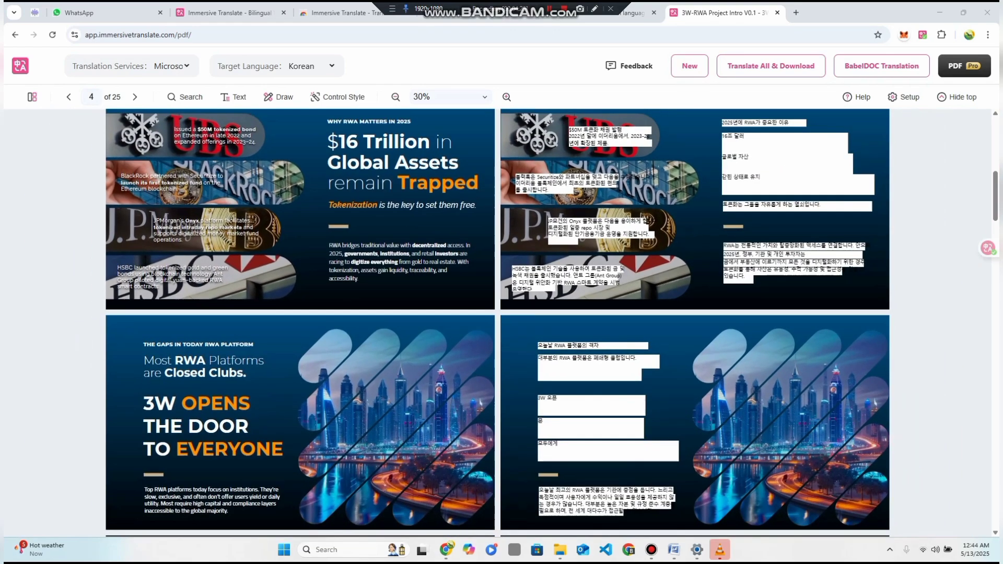
{"action": "scroll", "coordinate": [502, 323], "scroll_direction": "up", "scroll_amount": 1, "text": "ctrl"}
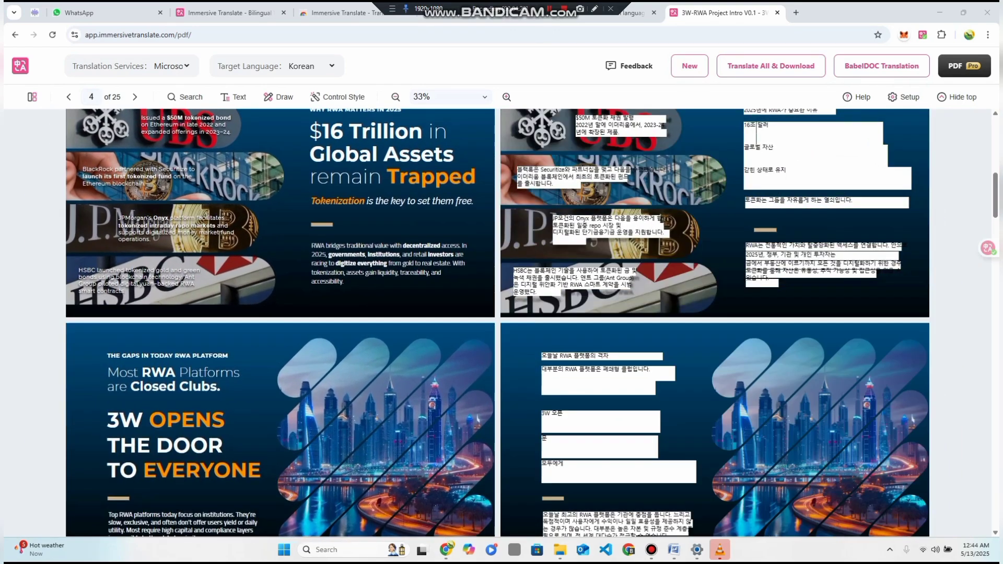
{"action": "left_click", "coordinate": [311, 66]}
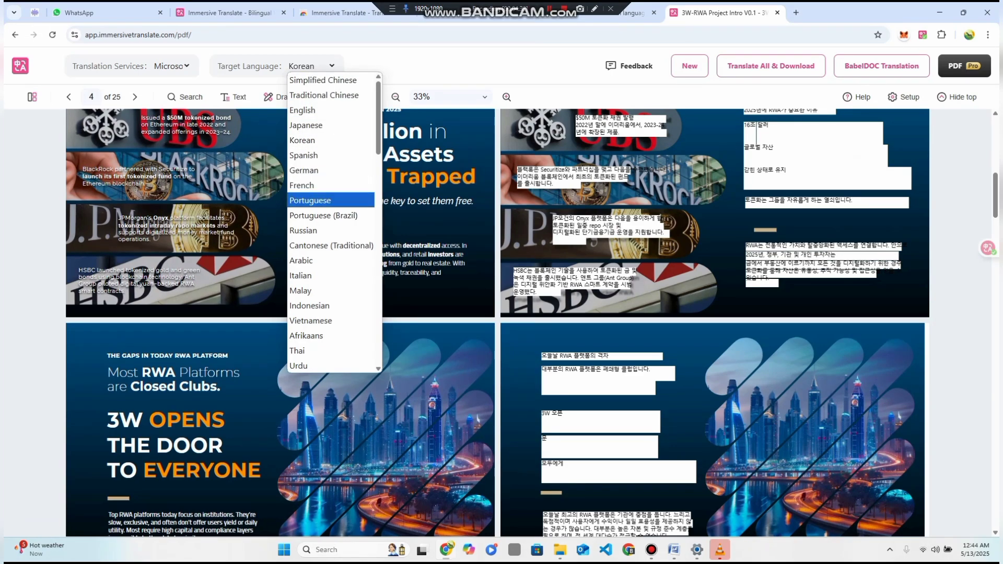
{"action": "left_click", "coordinate": [310, 200]}
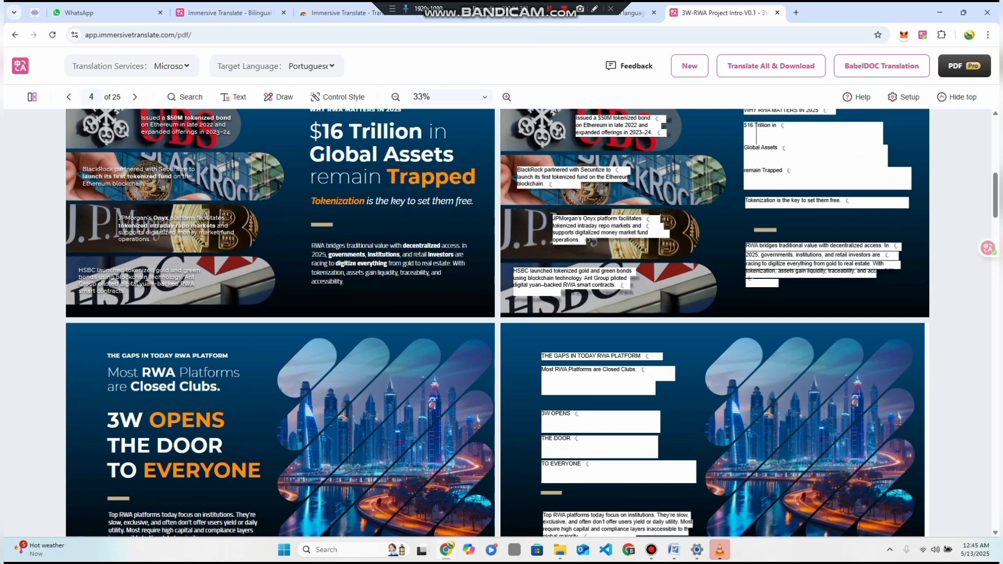
- Switch the PDF translation to Arabic and bring up the extension panel
{"action": "left_click", "coordinate": [311, 66]}
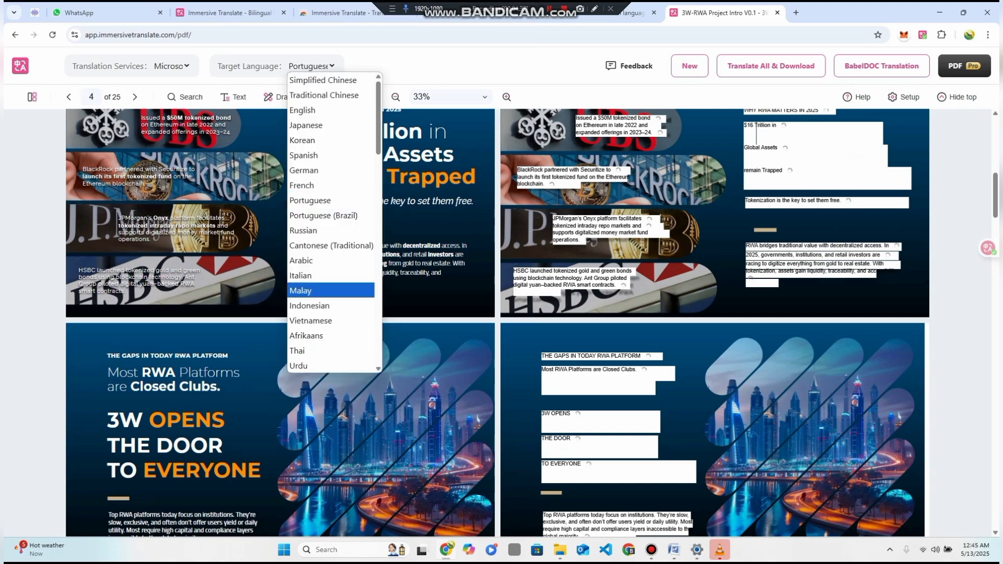
{"action": "left_click", "coordinate": [301, 260]}
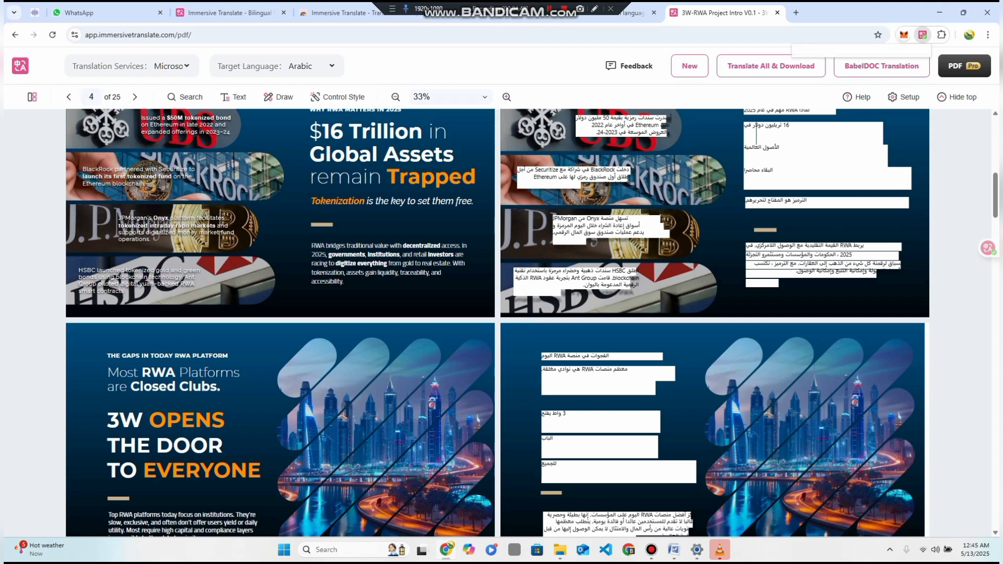
{"action": "left_click", "coordinate": [923, 35]}
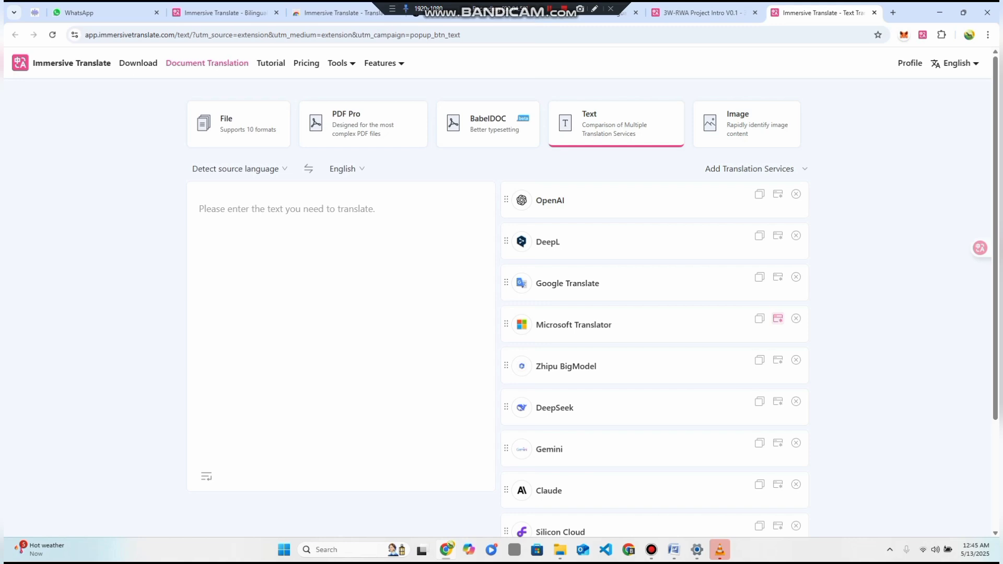
- Paste the YouTube script for Simplified Chinese translation and show the extension panel
{"action": "key", "text": "ctrl+v"}
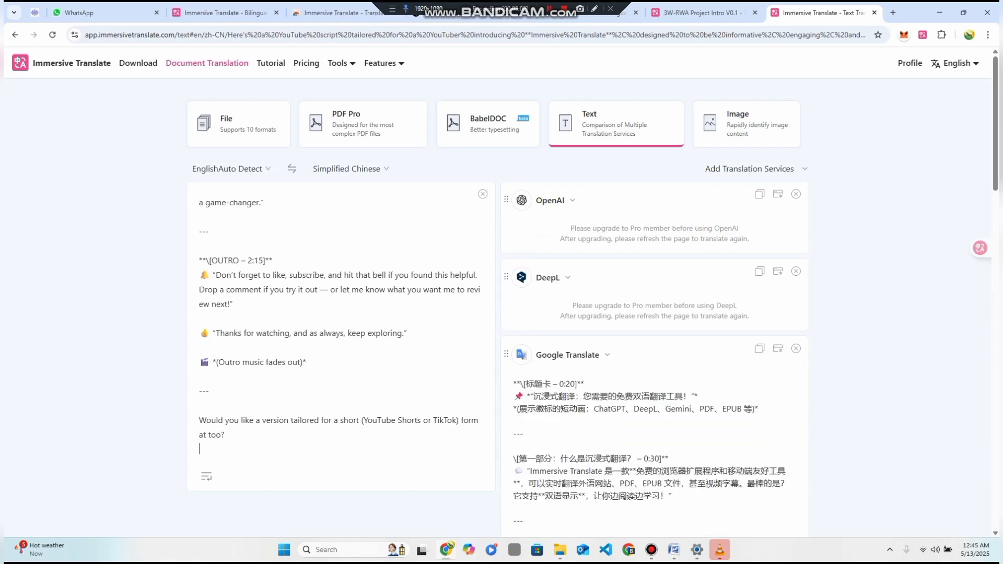
{"action": "scroll", "coordinate": [502, 313], "scroll_direction": "down", "scroll_amount": 2}
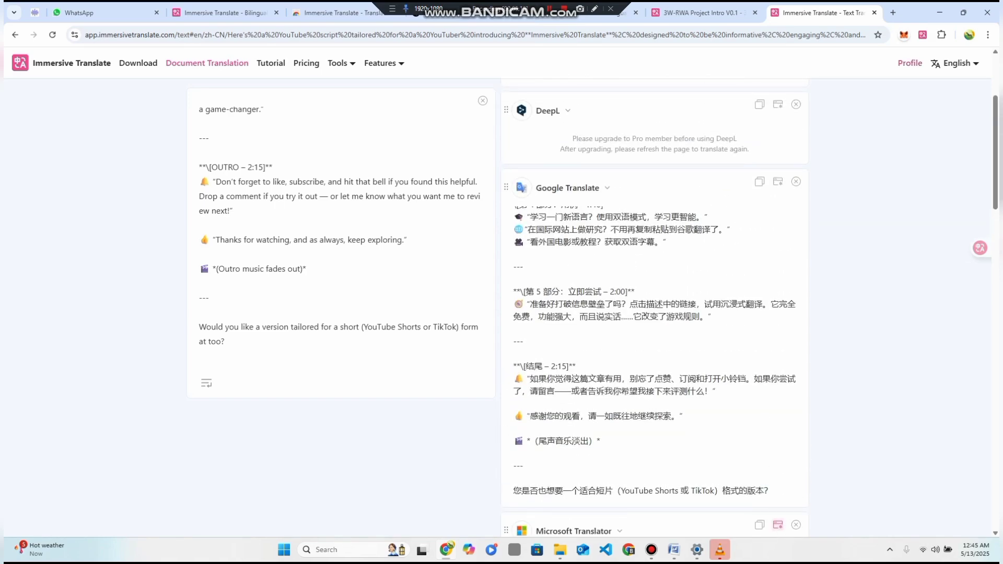
{"action": "left_click", "coordinate": [923, 35]}
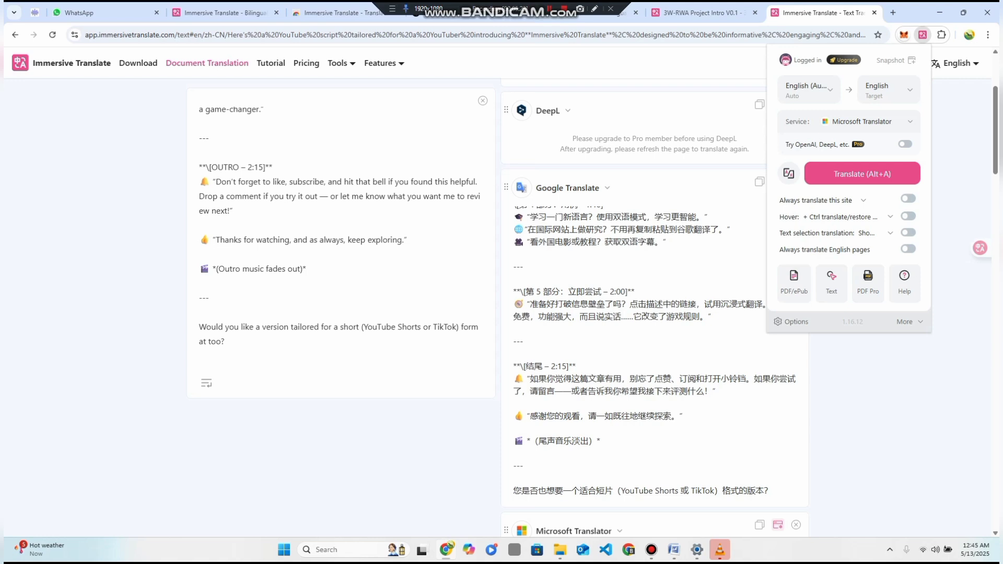
- Browse the selection-translation trigger options without changing them, then return to the 3W-RWA PDF
{"action": "left_click", "coordinate": [875, 233]}
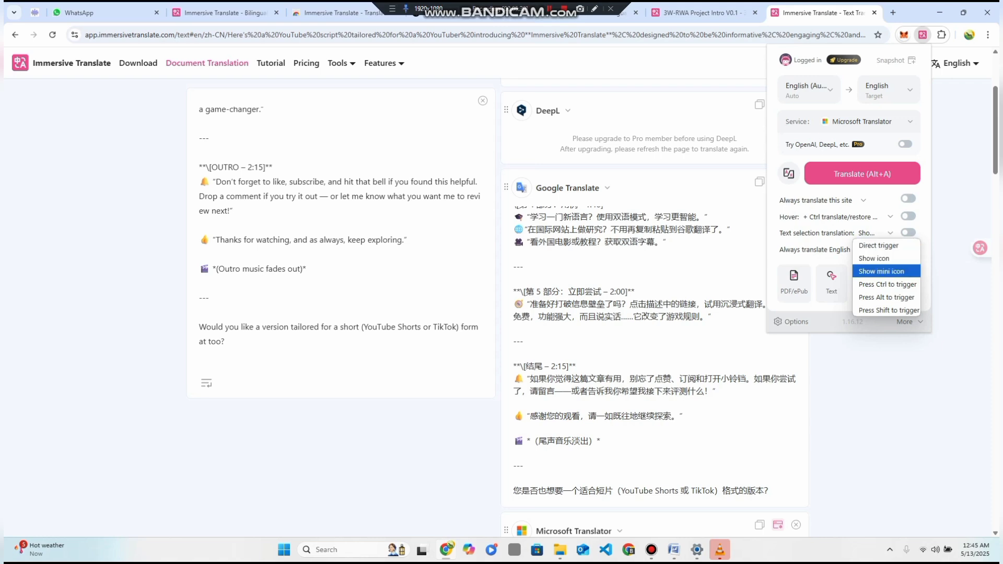
{"action": "key", "text": "Up"}
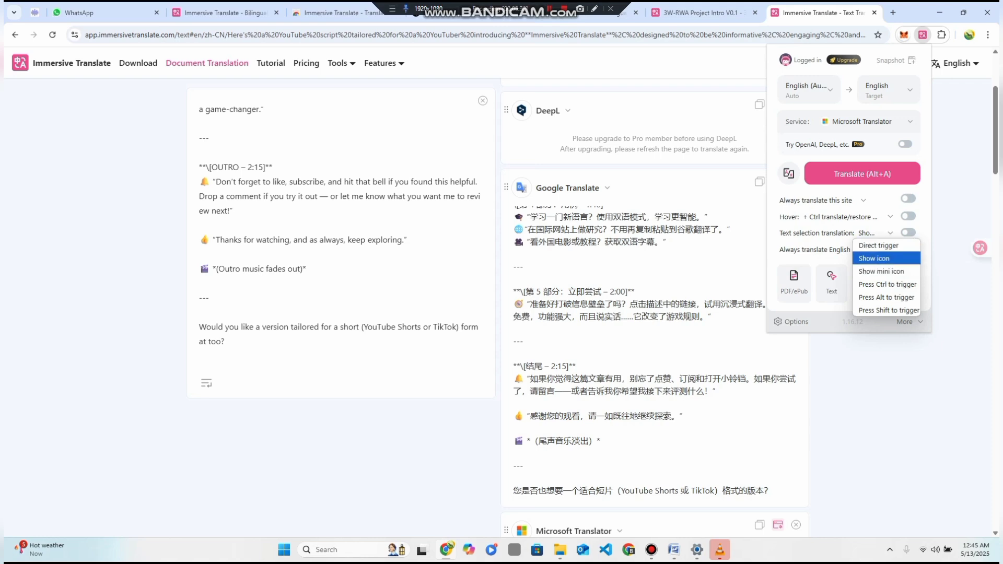
{"action": "key", "text": "Up"}
{"action": "key", "text": "Down"}
{"action": "key", "text": "Down"}
{"action": "key", "text": "Down"}
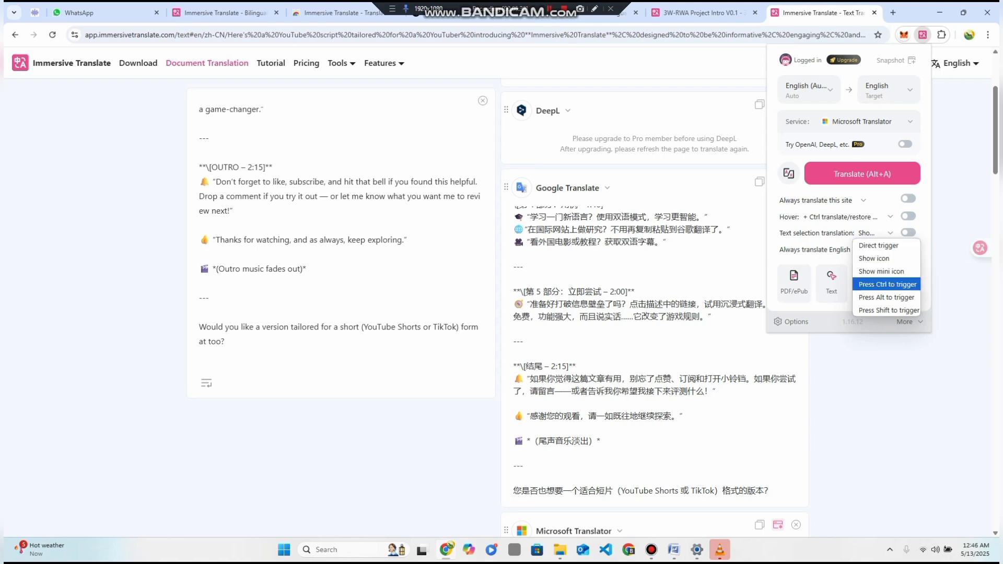
{"action": "key", "text": "Escape"}
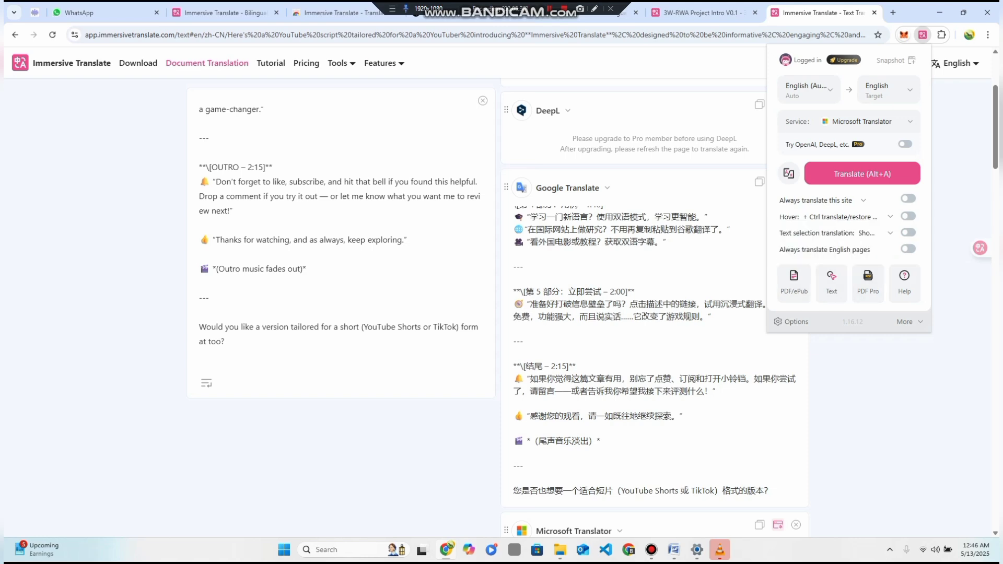
{"action": "left_click", "coordinate": [706, 13]}
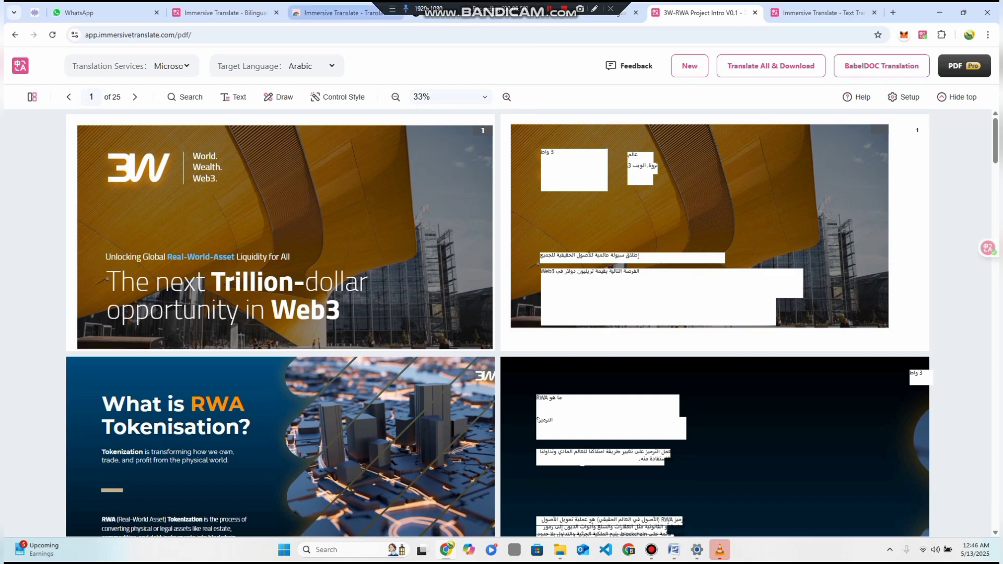
- Pass through the Chrome Web Store tab to the immersivetranslate.com homepage
{"action": "left_click", "coordinate": [337, 12]}
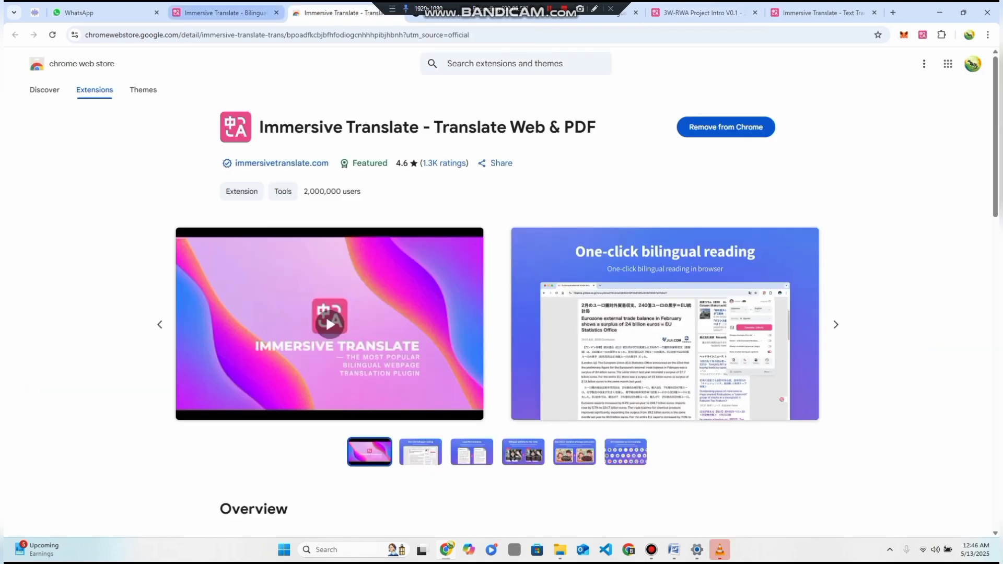
{"action": "left_click", "coordinate": [224, 13]}
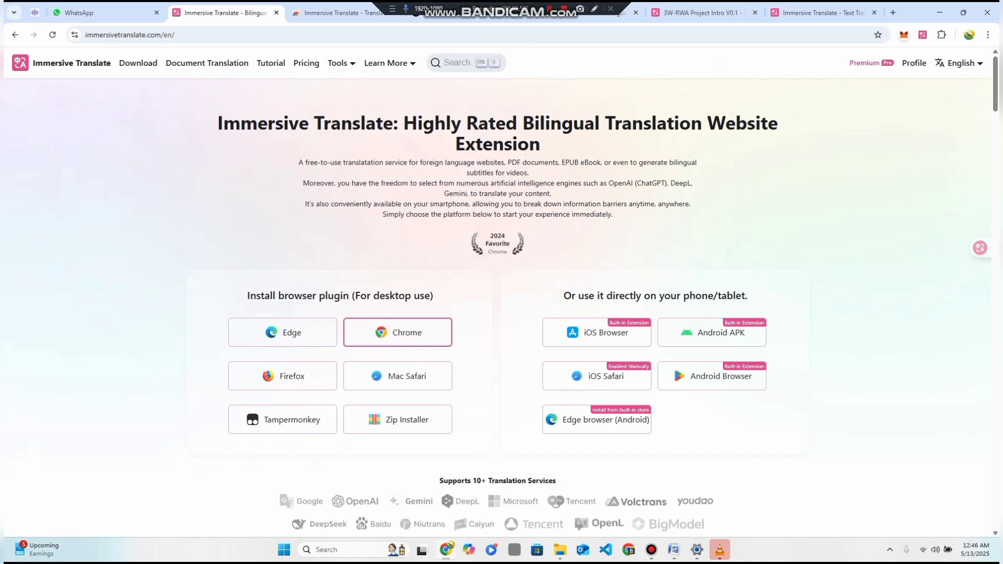